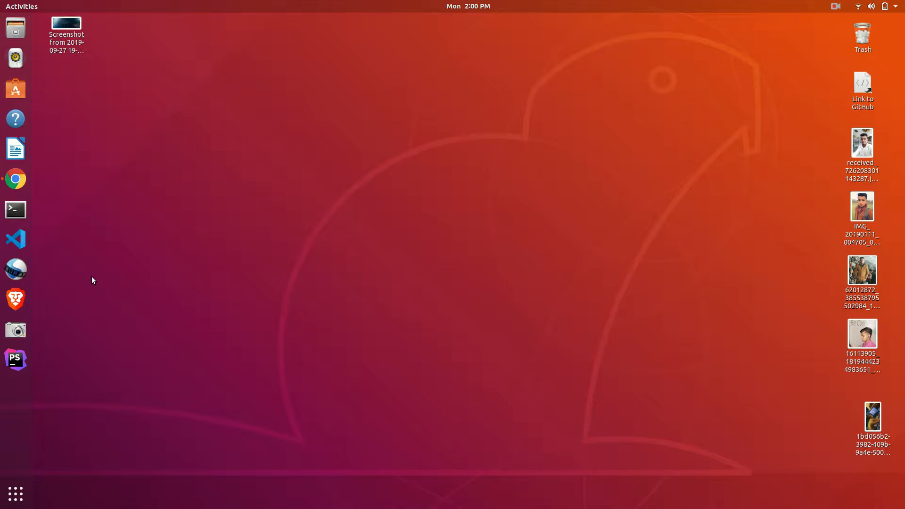
Open OpenShot Video Editor and import the screencast video and the JJD music file into the project.
{"action": "left_click", "coordinate": [15, 270]}
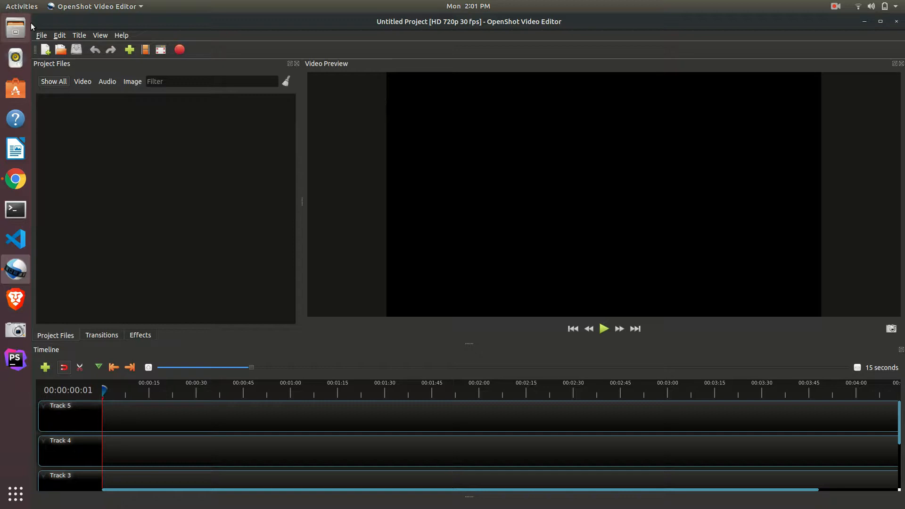
{"action": "left_click", "coordinate": [42, 35]}
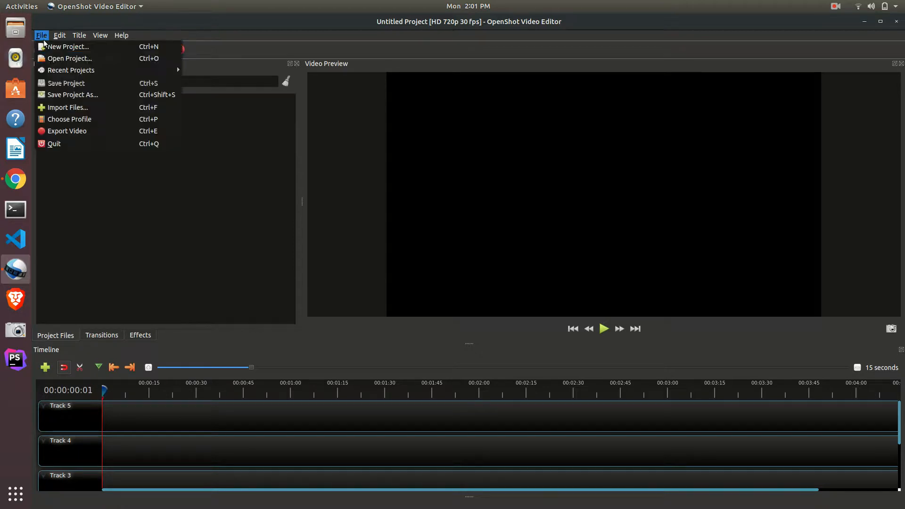
{"action": "left_click", "coordinate": [63, 107]}
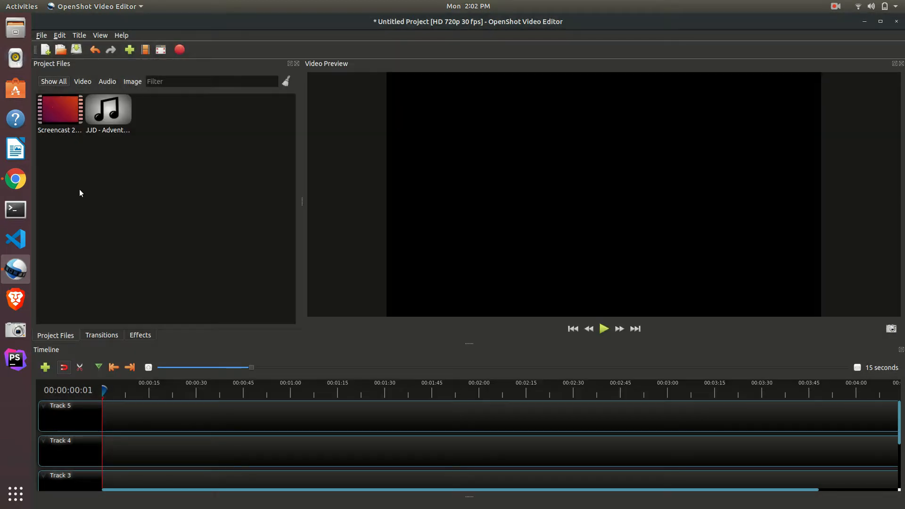
Filter the project files to audio only and to video only, ending with all files shown.
{"action": "left_click", "coordinate": [107, 84]}
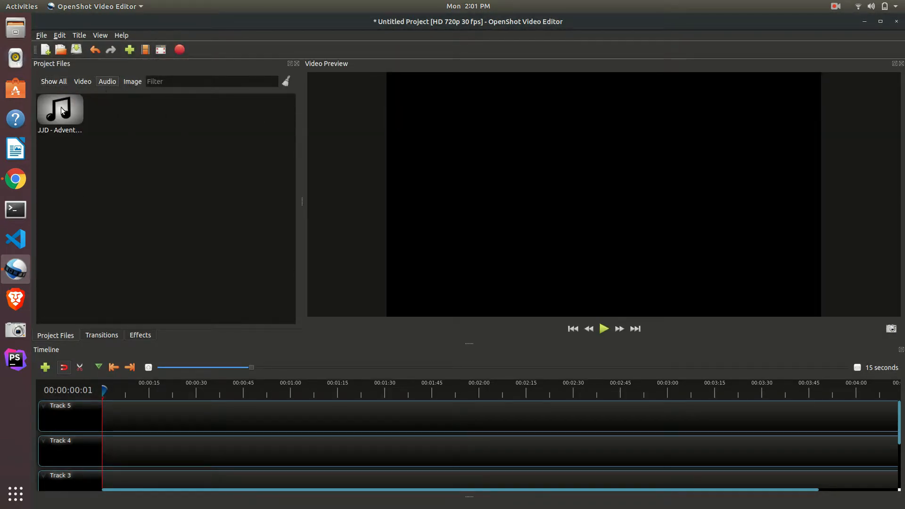
{"action": "left_click", "coordinate": [87, 83]}
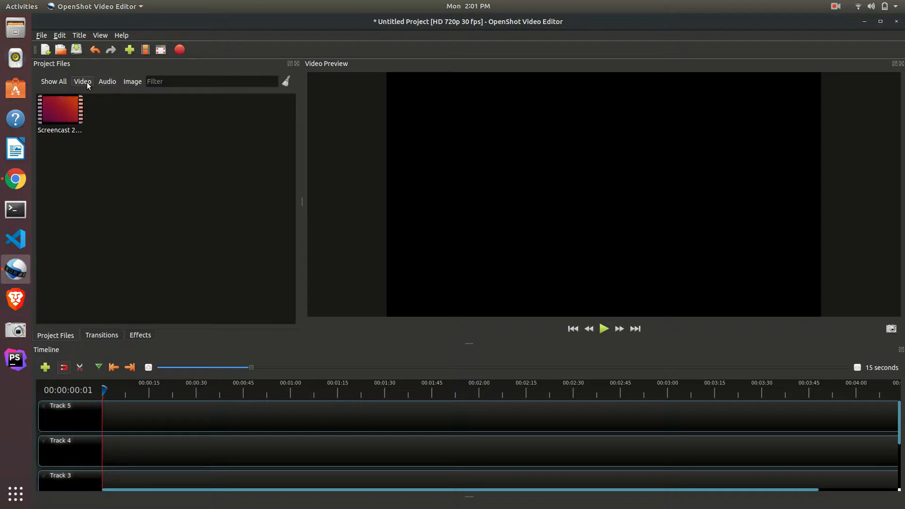
{"action": "left_click", "coordinate": [62, 81]}
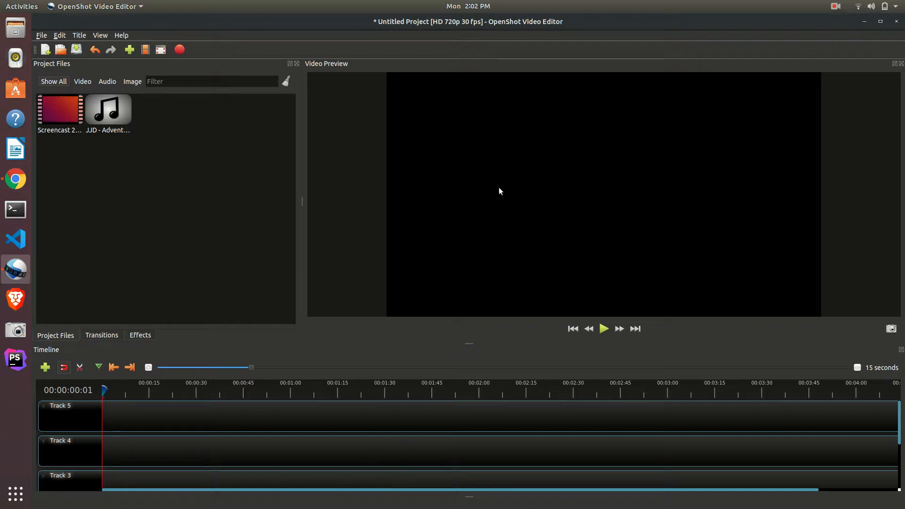
Place the screencast video at the very start of Track 4.
{"action": "left_click", "coordinate": [62, 105]}
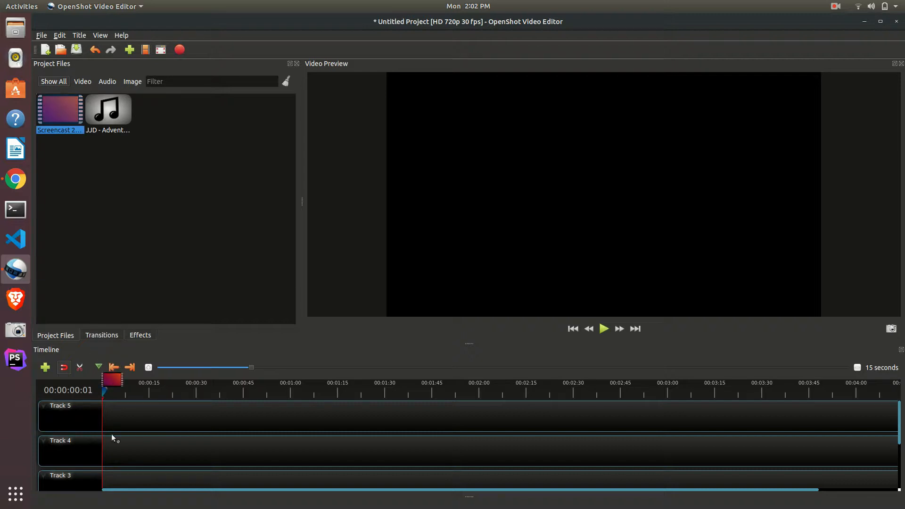
{"action": "left_click_drag", "start_coordinate": [148, 451], "coordinate": [83, 444]}
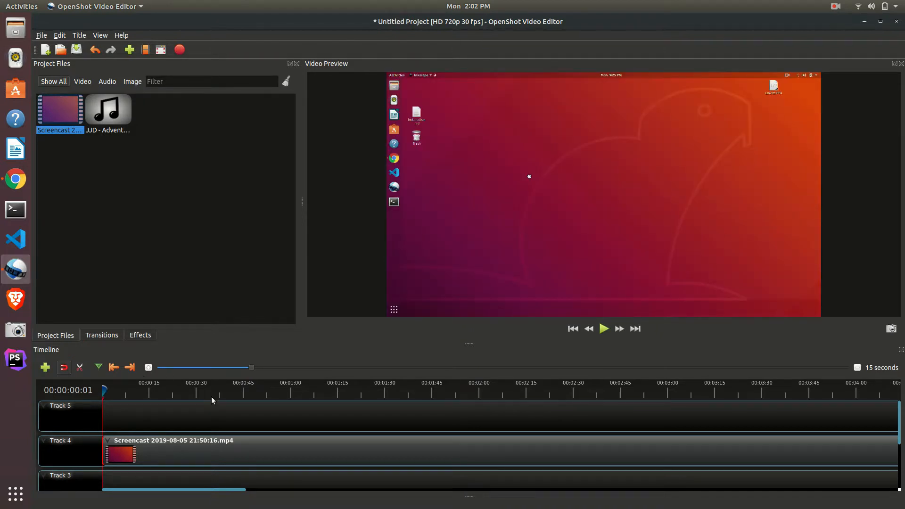
Split the Track 4 screencast clip at 00:00:32:06 with the Razor tool and delete the part after the cut.
{"action": "left_click", "coordinate": [196, 390]}
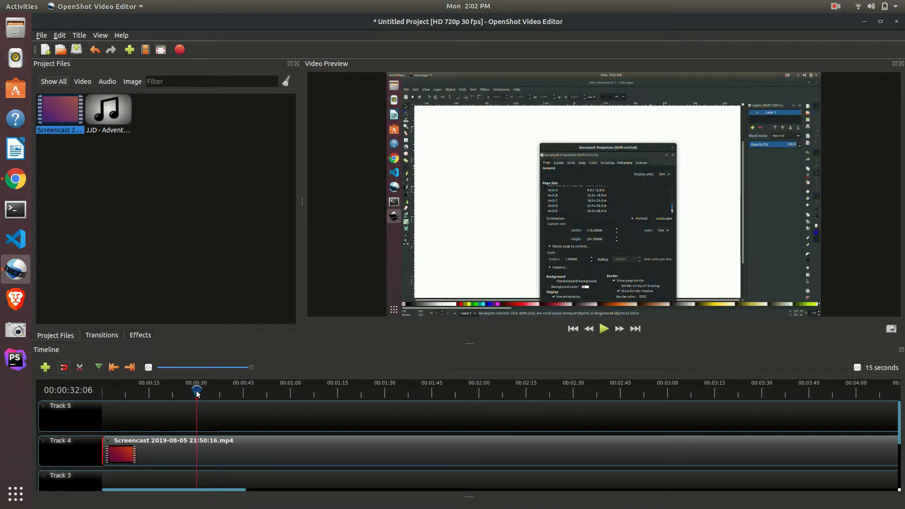
{"action": "left_click", "coordinate": [81, 367]}
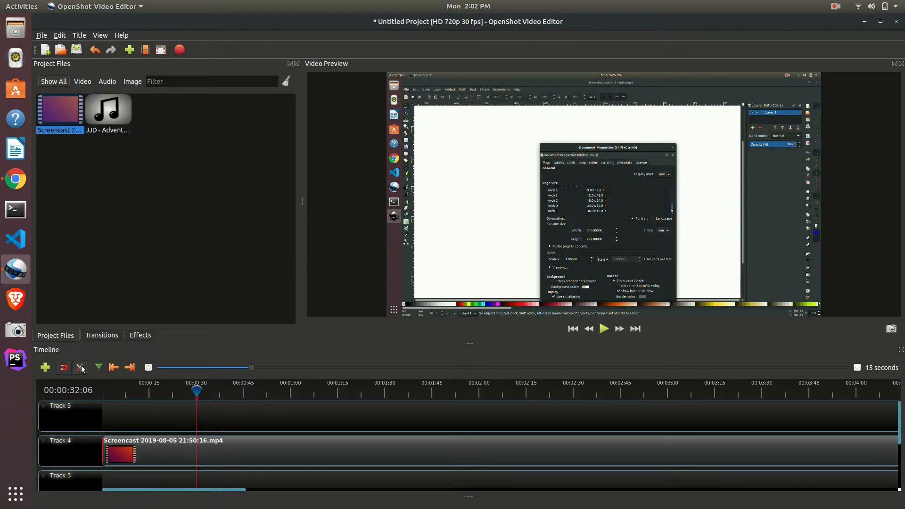
{"action": "left_click", "coordinate": [198, 446]}
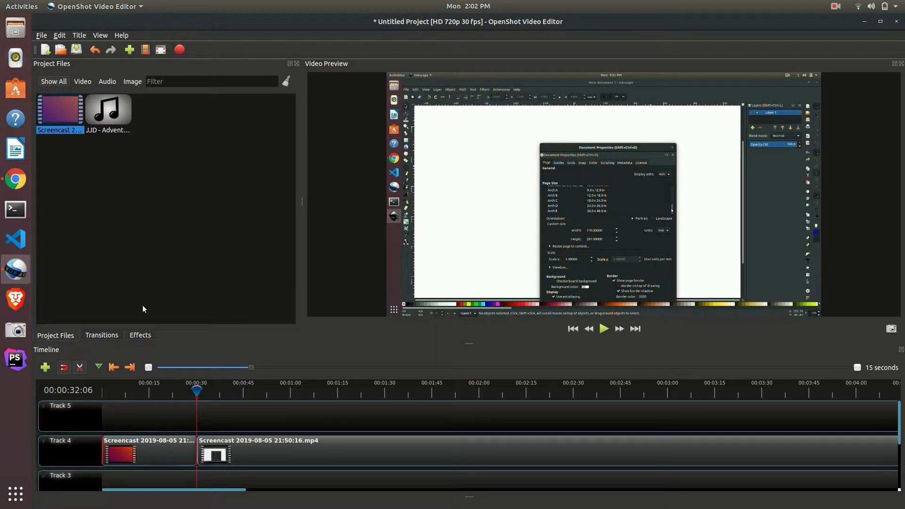
{"action": "left_click", "coordinate": [79, 368]}
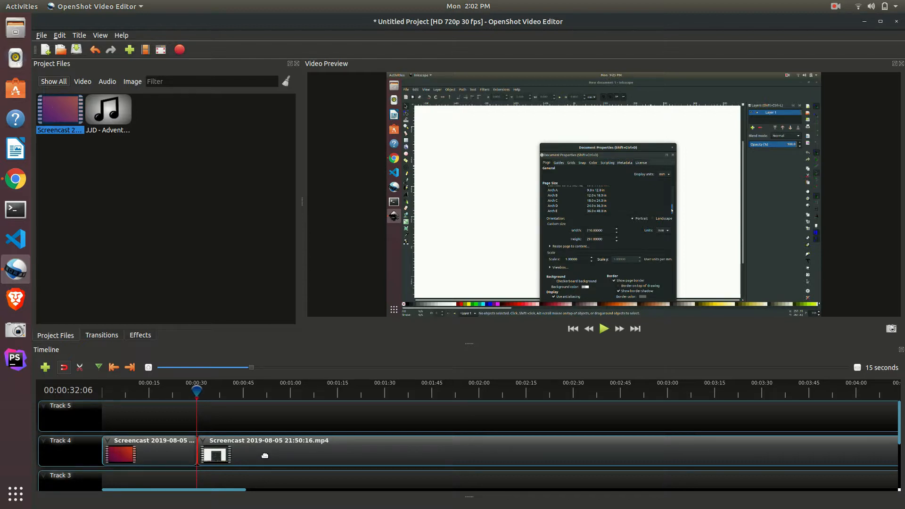
{"action": "key", "text": "Delete"}
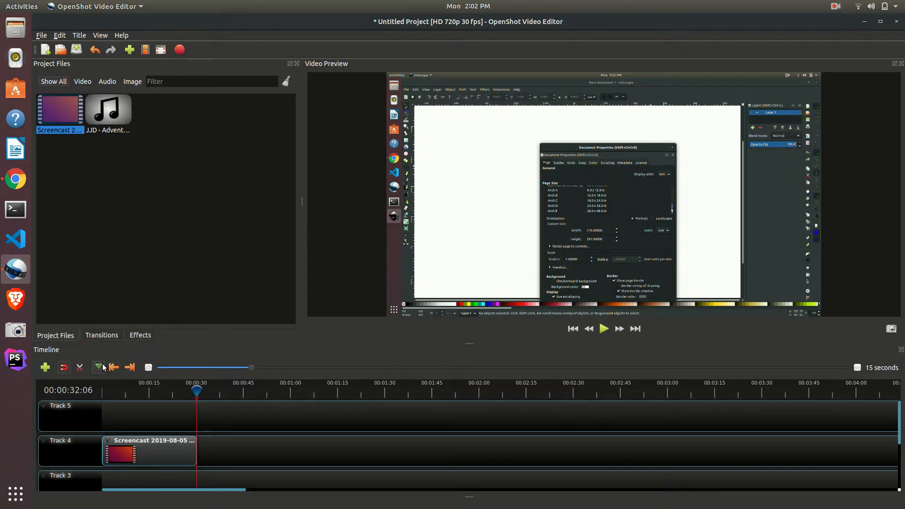
Add timeline markers at 00:00:32:06 and 00:00:15:17, and return the playhead to the start.
{"action": "left_click_drag", "start_coordinate": [195, 394], "coordinate": [147, 387]}
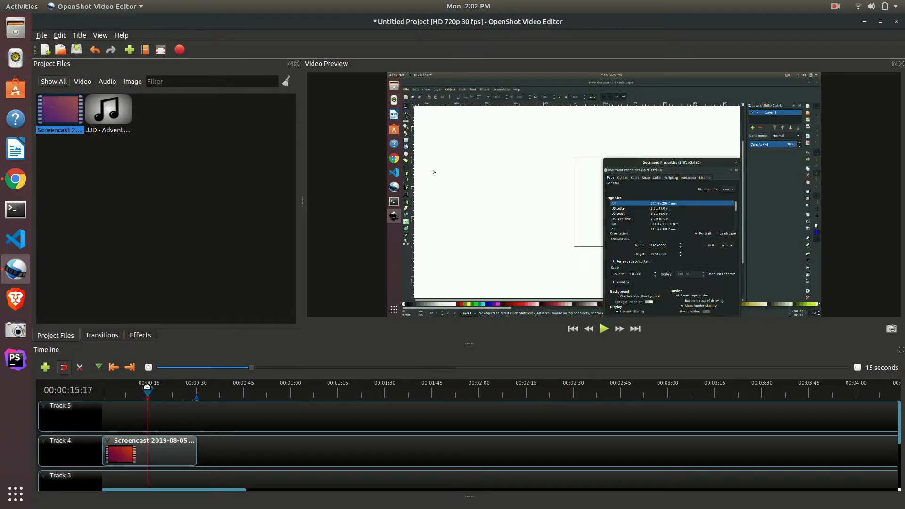
{"action": "left_click", "coordinate": [99, 367]}
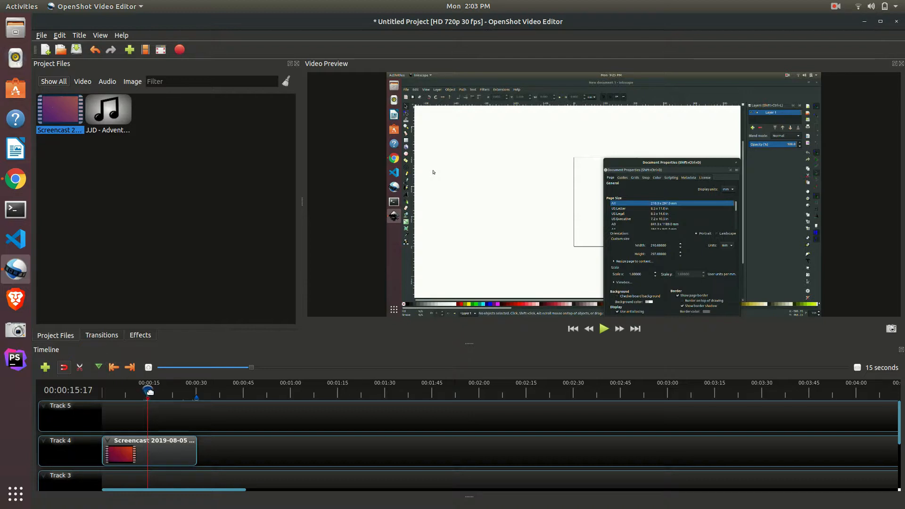
{"action": "mouse_move", "coordinate": [148, 392]}
{"action": "left_mouse_down"}
{"action": "mouse_move", "coordinate": [194, 395]}
{"action": "mouse_move", "coordinate": [102, 399]}
{"action": "left_mouse_up"}
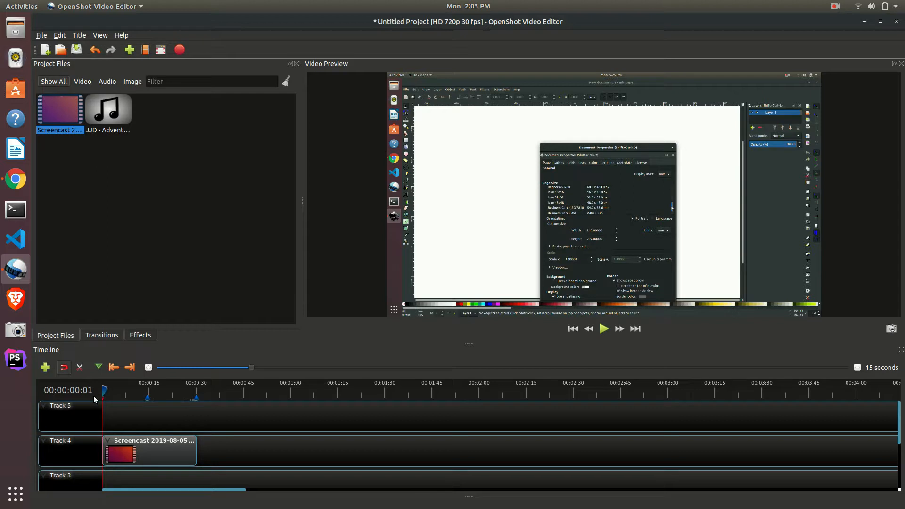
Try the Negative effect on the Track 4 screencast clip and undo it.
{"action": "scroll", "coordinate": [189, 415], "scroll_direction": "down", "scroll_amount": 1}
{"action": "left_click", "coordinate": [136, 336]}
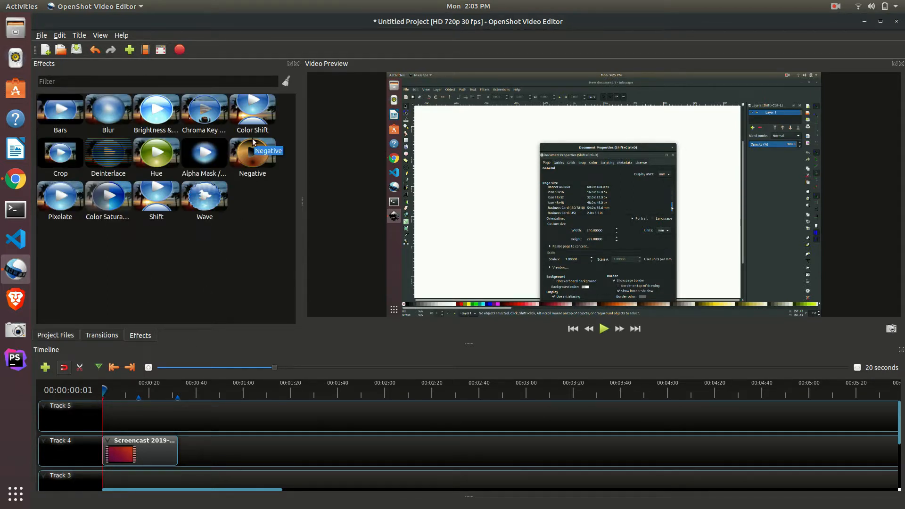
{"action": "left_click_drag", "start_coordinate": [250, 154], "coordinate": [121, 459]}
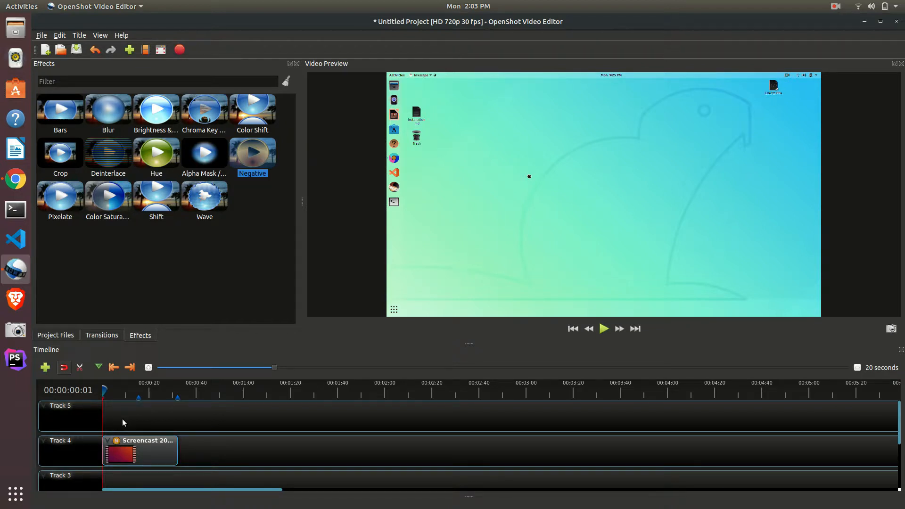
{"action": "key", "text": "ctrl+z"}
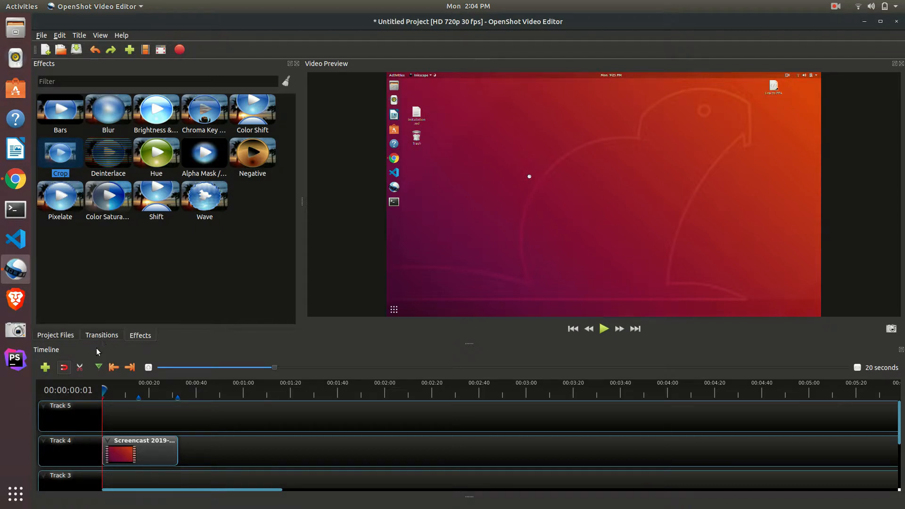
Split the Track 4 screencast clip with the Razor tool at the marker near 15 seconds.
{"action": "left_click", "coordinate": [80, 369]}
{"action": "left_click", "coordinate": [139, 440]}
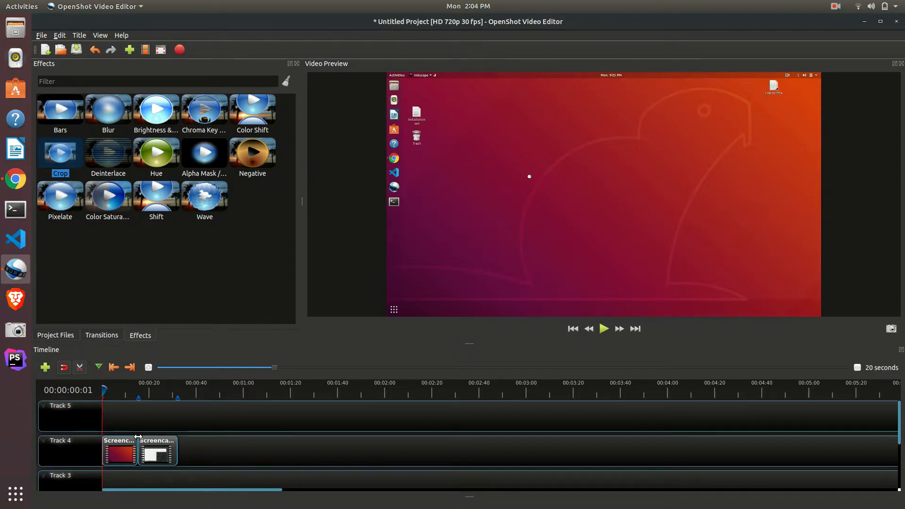
{"action": "scroll", "coordinate": [138, 438], "scroll_direction": "up", "scroll_amount": 3}
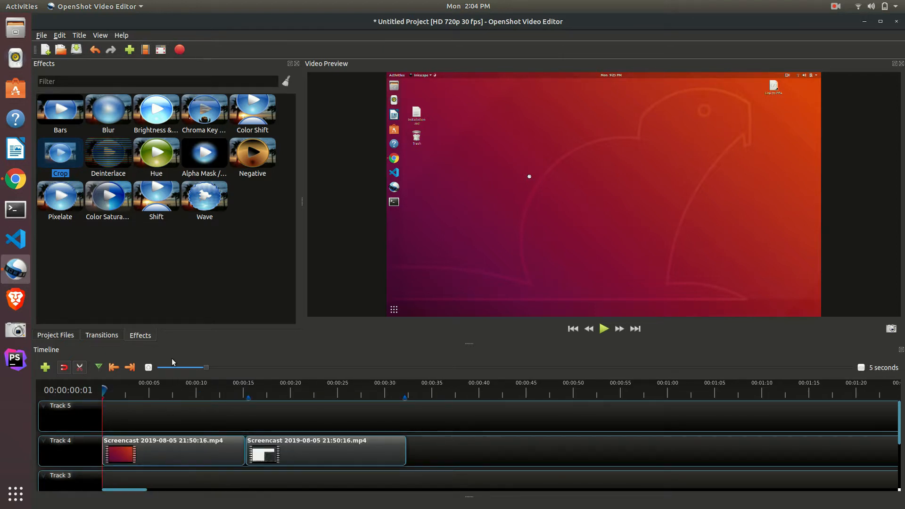
{"action": "scroll", "coordinate": [173, 362], "scroll_direction": "down", "scroll_amount": 3}
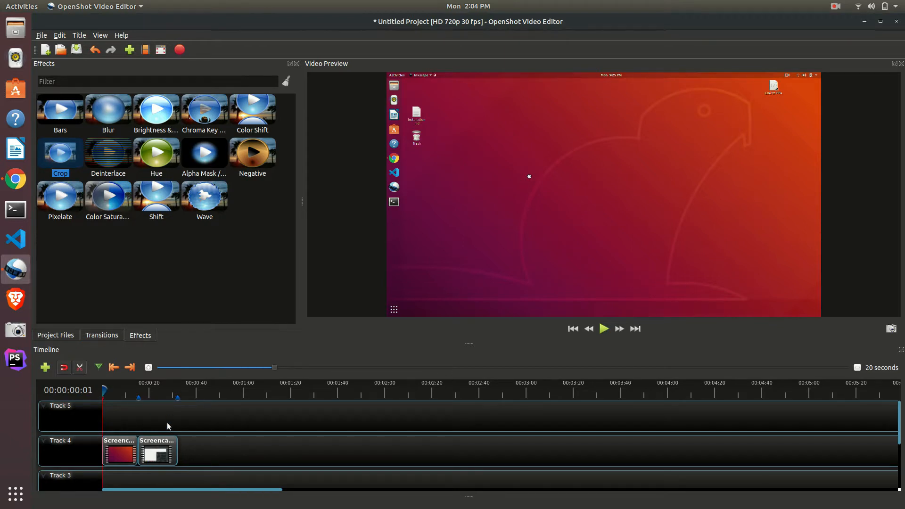
{"action": "scroll", "coordinate": [180, 402], "scroll_direction": "up", "scroll_amount": 3}
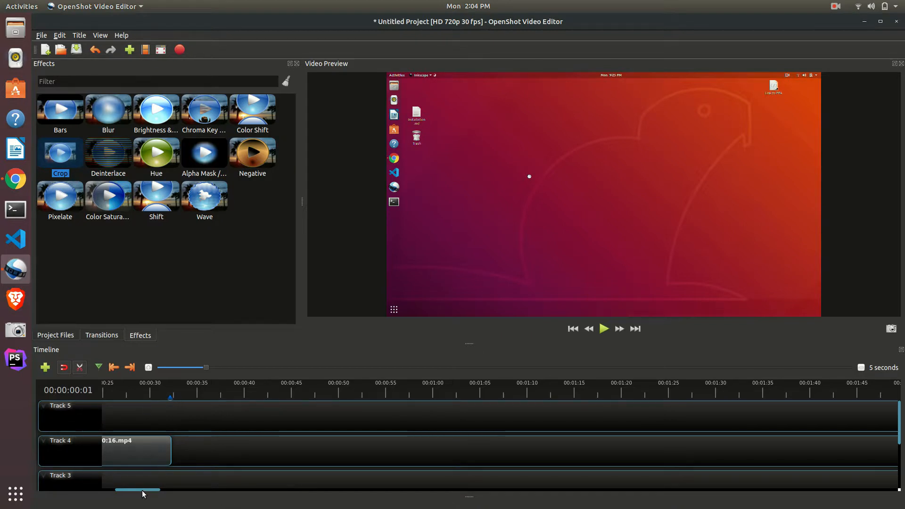
{"action": "left_click_drag", "start_coordinate": [141, 491], "coordinate": [92, 493]}
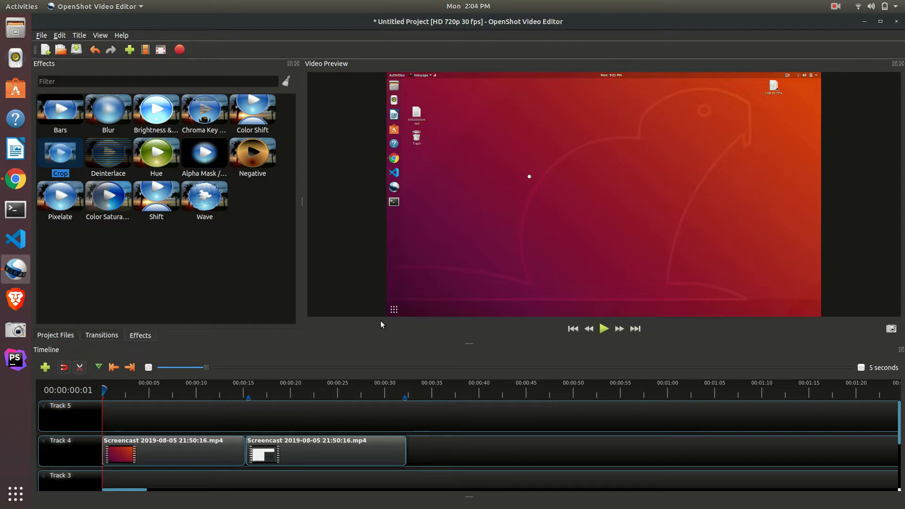
Place a Barr ripple 13 transition on Track 4 from about 10 to 20 seconds, across the cut between the clips.
{"action": "left_click", "coordinate": [245, 388]}
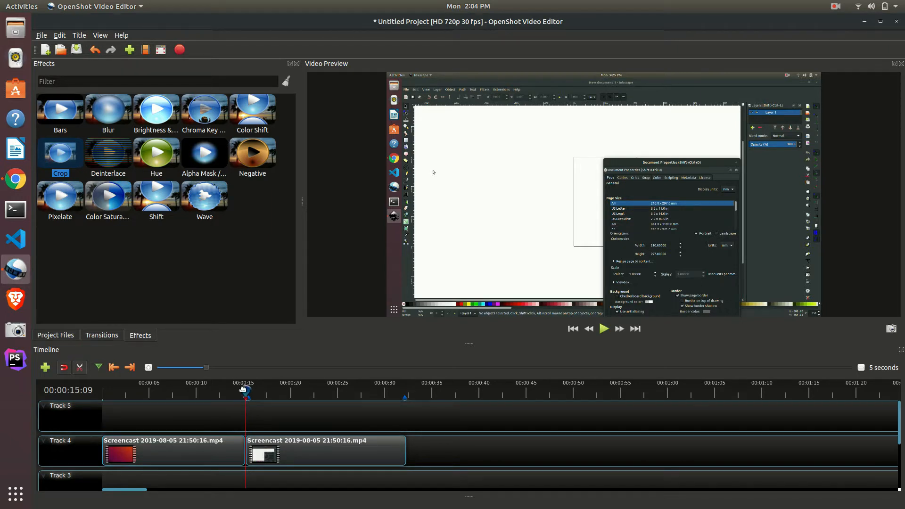
{"action": "mouse_move", "coordinate": [243, 389]}
{"action": "left_mouse_down"}
{"action": "mouse_move", "coordinate": [196, 390]}
{"action": "mouse_move", "coordinate": [244, 390]}
{"action": "left_mouse_up"}
{"action": "left_click", "coordinate": [101, 335]}
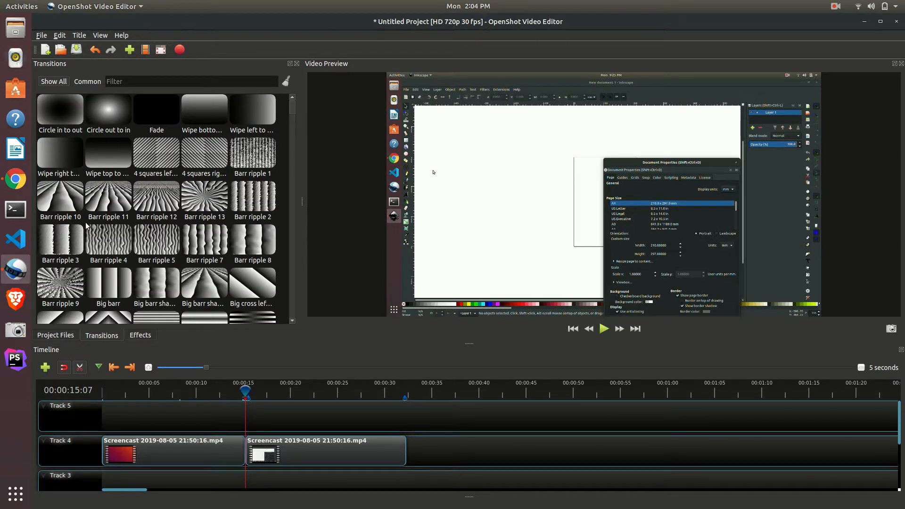
{"action": "left_click", "coordinate": [60, 237]}
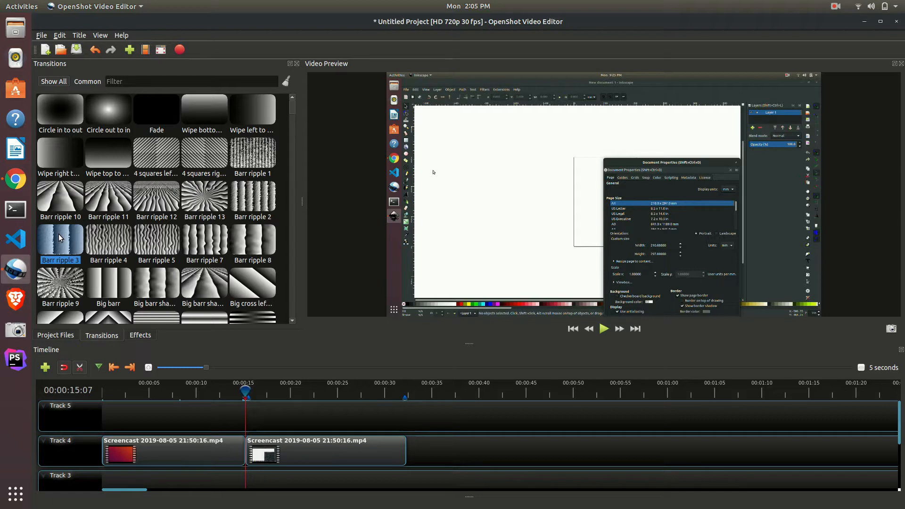
{"action": "left_click", "coordinate": [196, 201]}
{"action": "left_click_drag", "start_coordinate": [198, 217], "coordinate": [197, 448]}
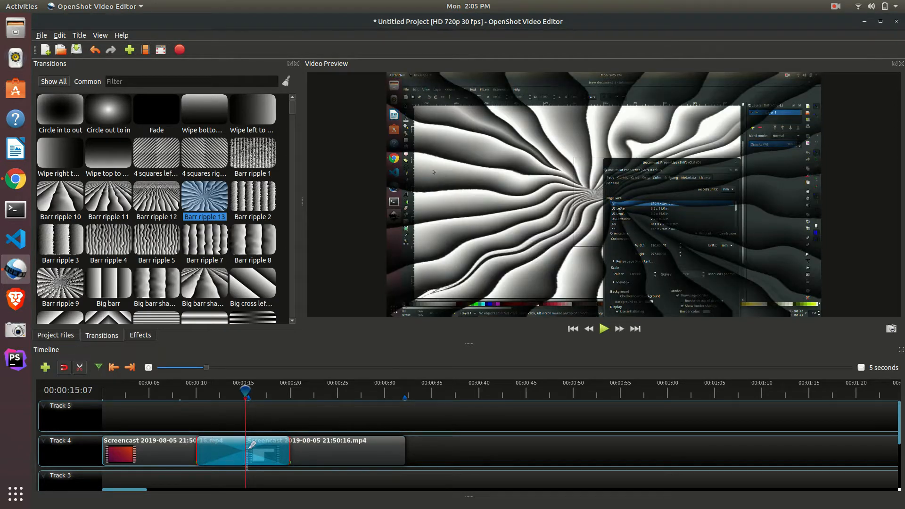
Preview the Barr ripple 13 transition by playing from about 8 seconds until past its end.
{"action": "left_click_drag", "start_coordinate": [215, 397], "coordinate": [177, 397]}
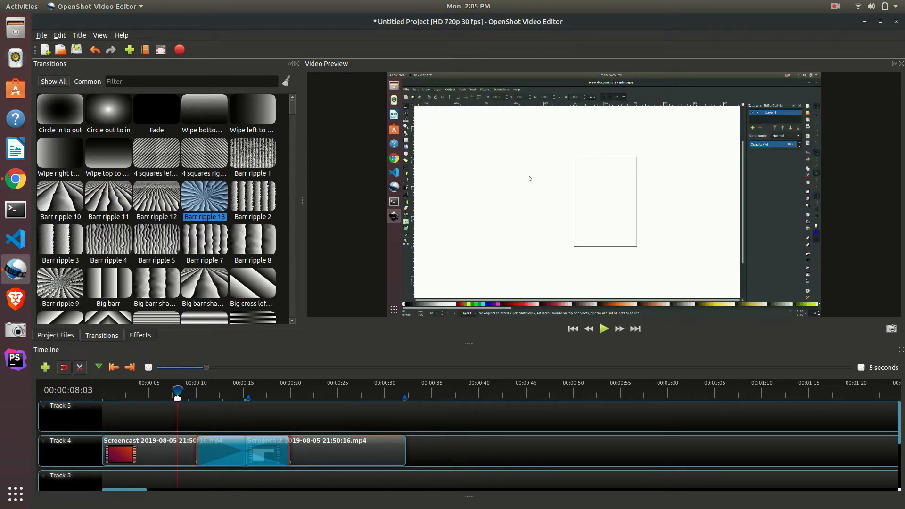
{"action": "left_click_drag", "start_coordinate": [177, 391], "coordinate": [178, 391]}
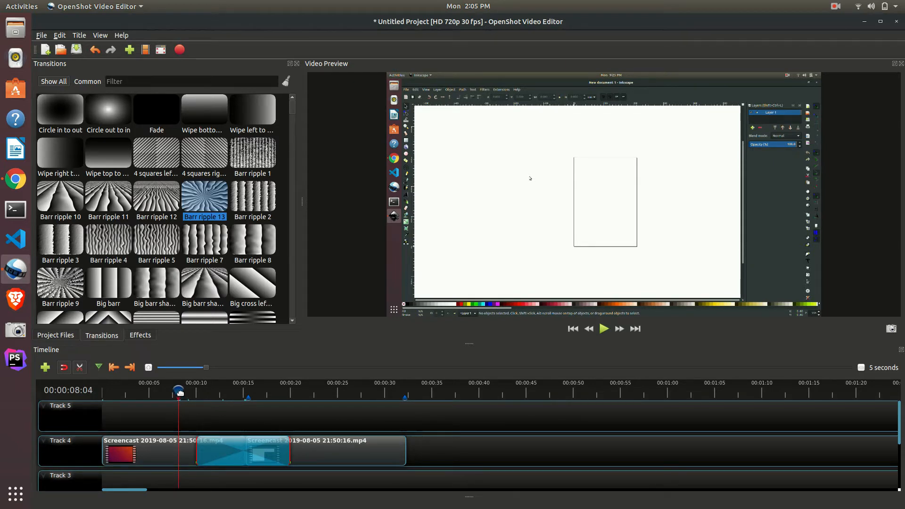
{"action": "left_click_drag", "start_coordinate": [180, 392], "coordinate": [178, 390]}
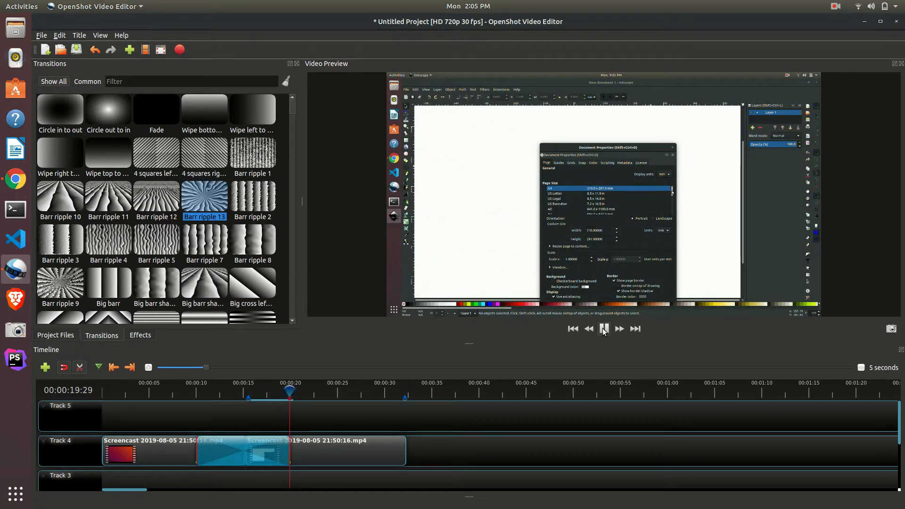
{"action": "left_click", "coordinate": [604, 329]}
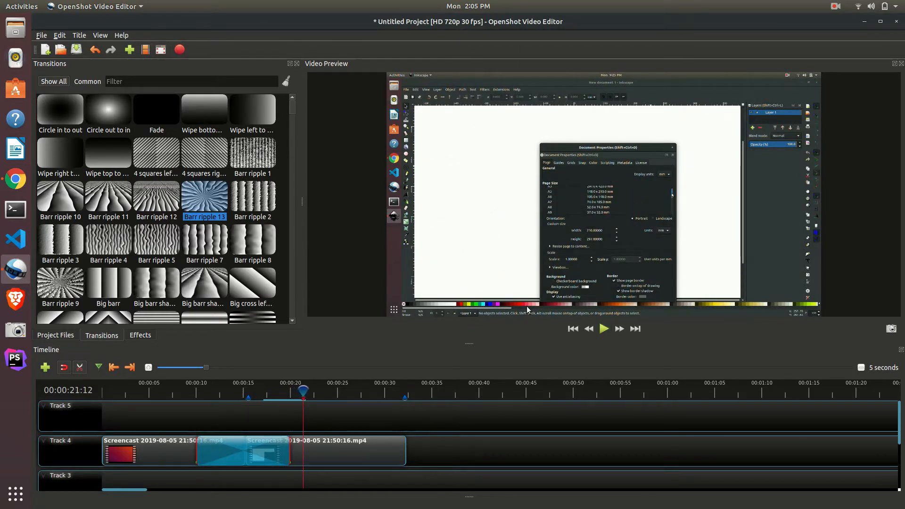
Delete the Barr ripple 13 transition from Track 4, with the Razor tool switched off.
{"action": "left_click", "coordinate": [80, 368]}
{"action": "left_click", "coordinate": [259, 461]}
{"action": "key", "text": "Delete"}
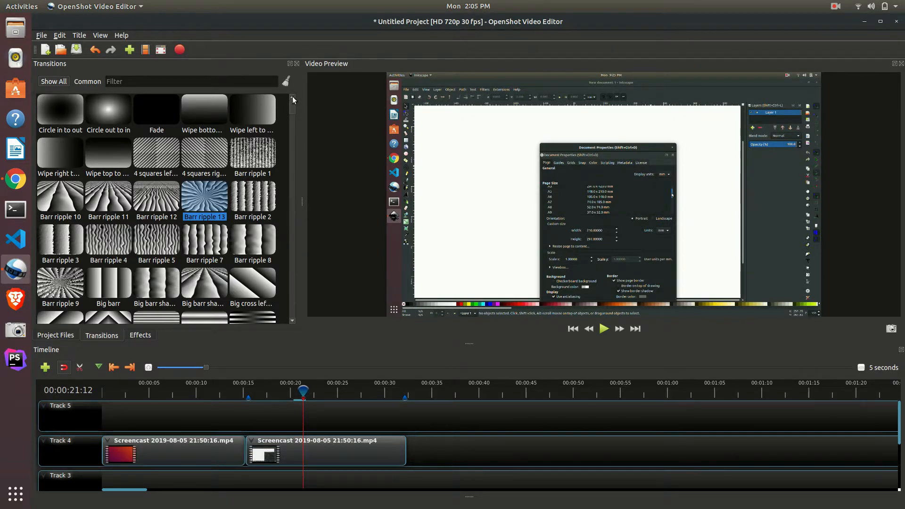
Place a Board 6 transition across the cut on Track 4 and move the playhead to 00:00:08:12, before it.
{"action": "scroll", "coordinate": [292, 105], "scroll_direction": "down", "scroll_amount": 5}
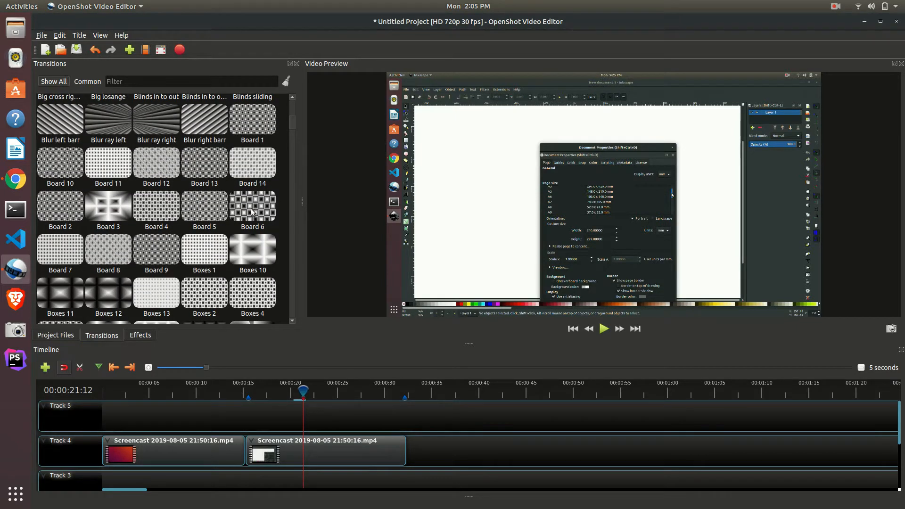
{"action": "left_click_drag", "start_coordinate": [250, 209], "coordinate": [201, 453]}
{"action": "left_click", "coordinate": [180, 389]}
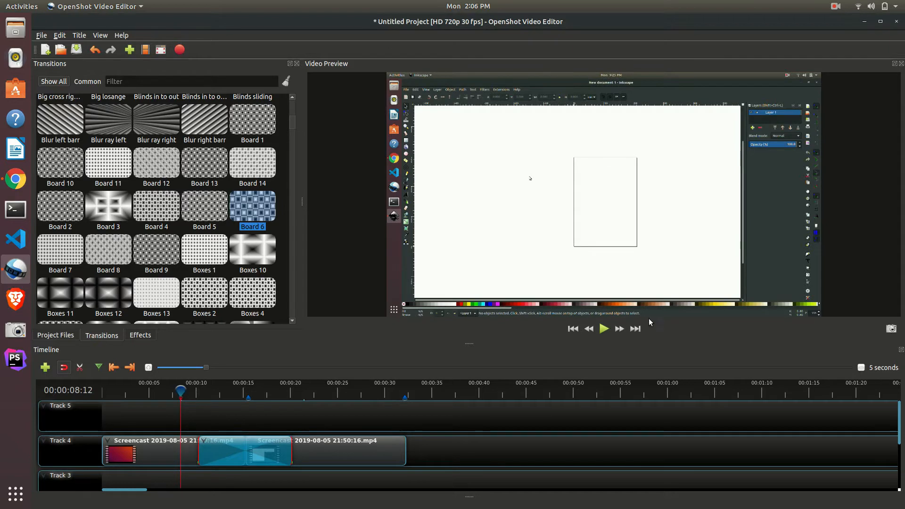
Play through the Board 6 transition and try jumping forward and back between the timeline markers.
{"action": "left_click", "coordinate": [604, 329]}
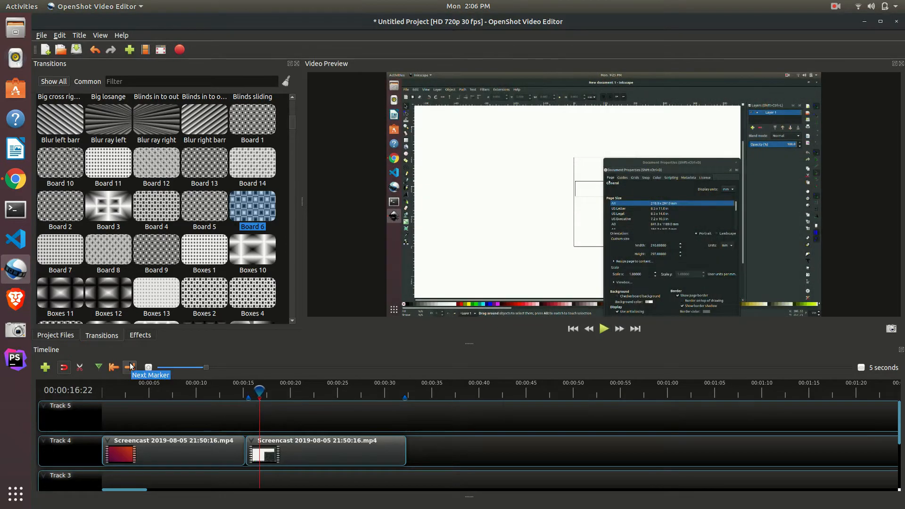
{"action": "left_click", "coordinate": [130, 367]}
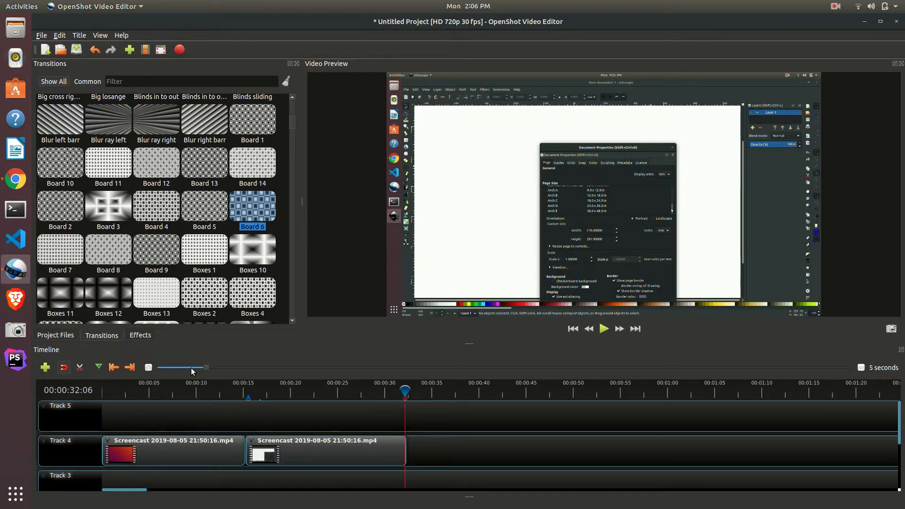
{"action": "left_click", "coordinate": [114, 369]}
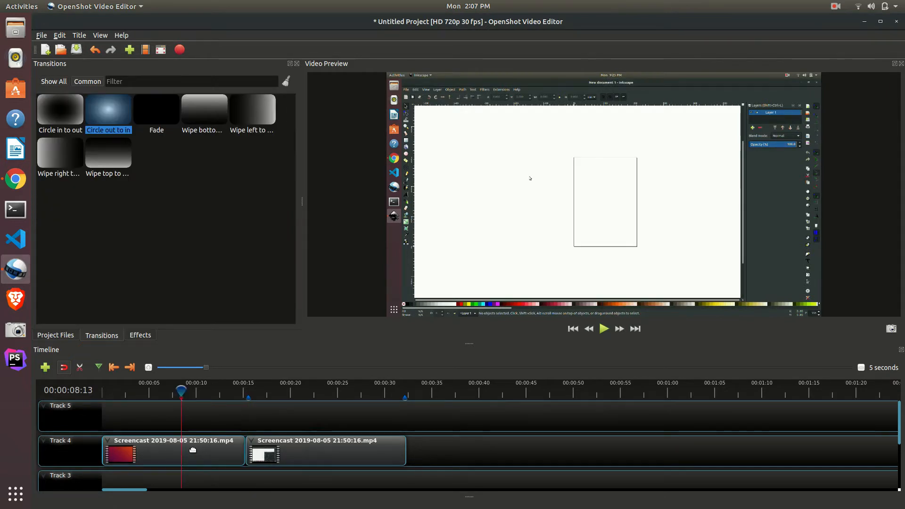
Try rotating the first Track 4 clip 90 degrees to the right and 90 degrees to the left.
{"action": "right_click", "coordinate": [193, 449]}
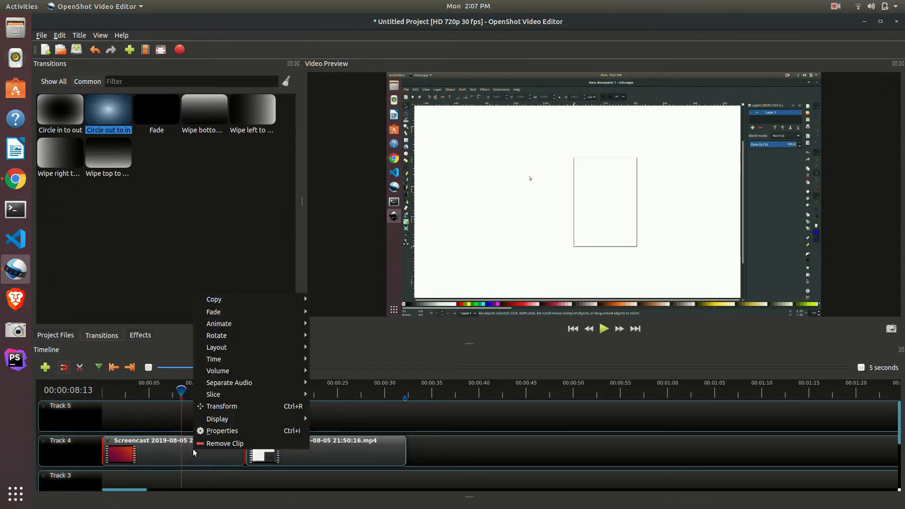
{"action": "mouse_move", "coordinate": [278, 335]}
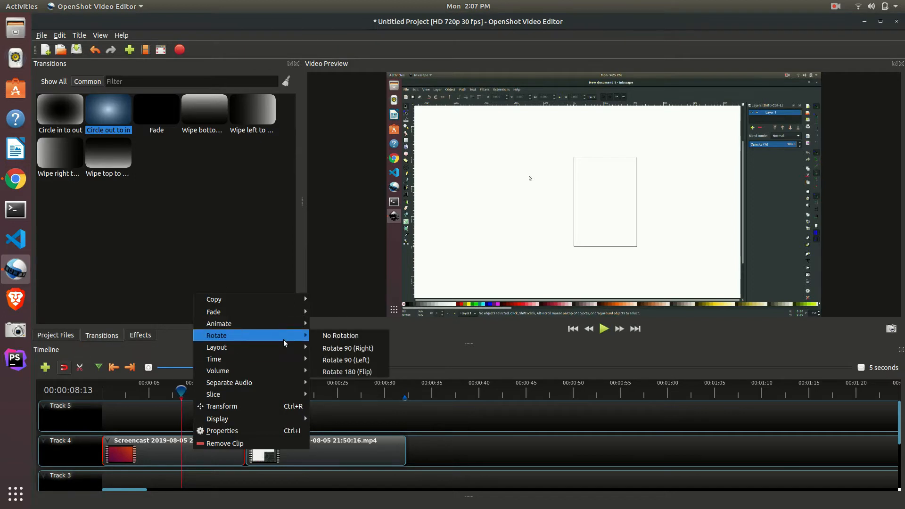
{"action": "left_click", "coordinate": [357, 349]}
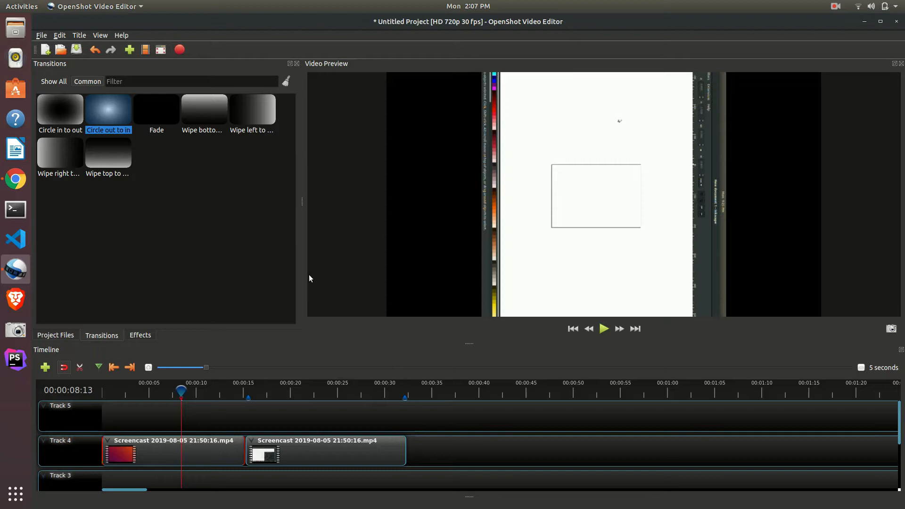
{"action": "right_click", "coordinate": [187, 442]}
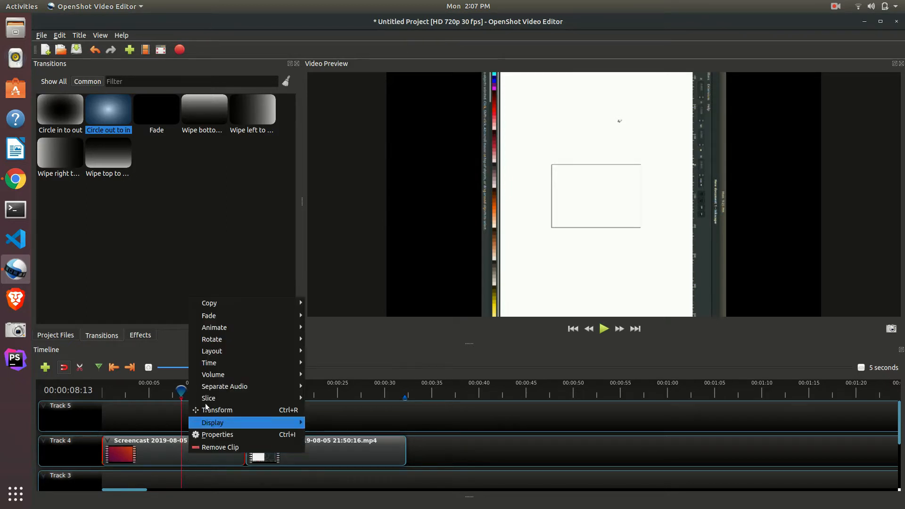
{"action": "mouse_move", "coordinate": [261, 340]}
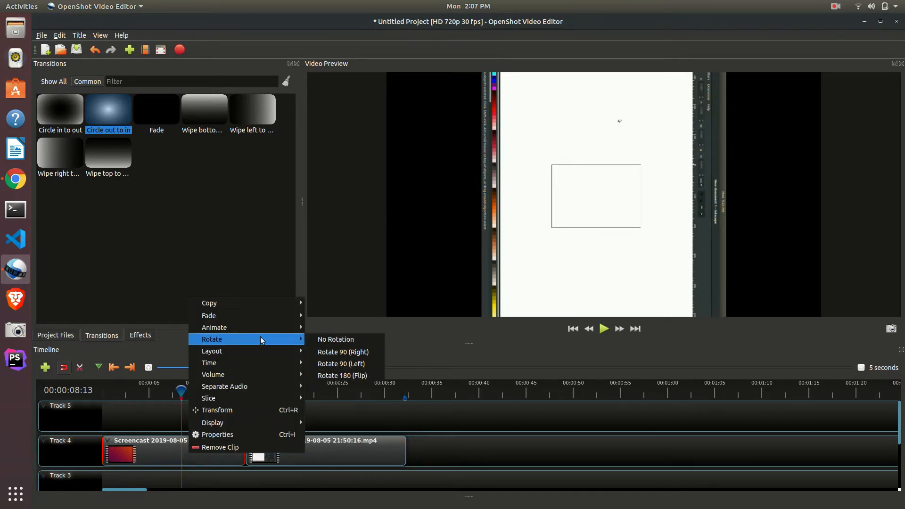
{"action": "left_click", "coordinate": [341, 363]}
Apply a Zoom In (50% to 100%) animation to the start of the first Track 4 clip.
{"action": "right_click", "coordinate": [196, 456]}
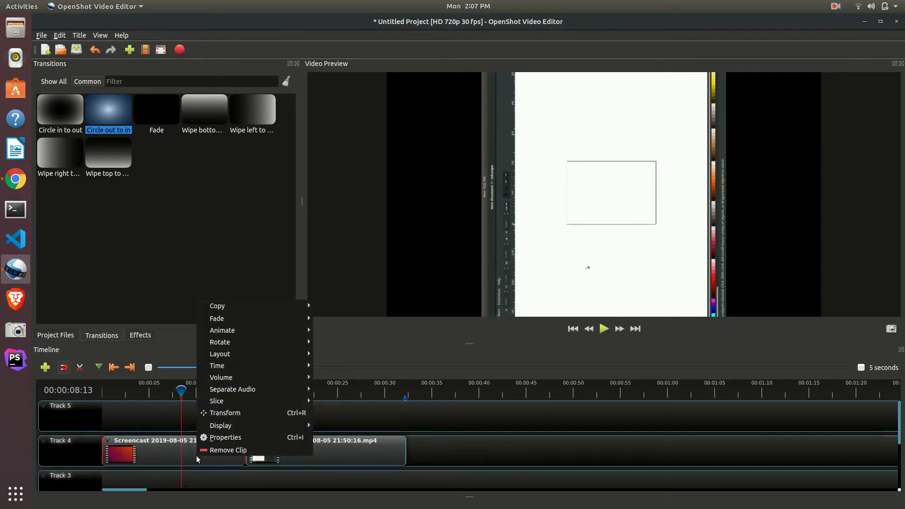
{"action": "mouse_move", "coordinate": [250, 331]}
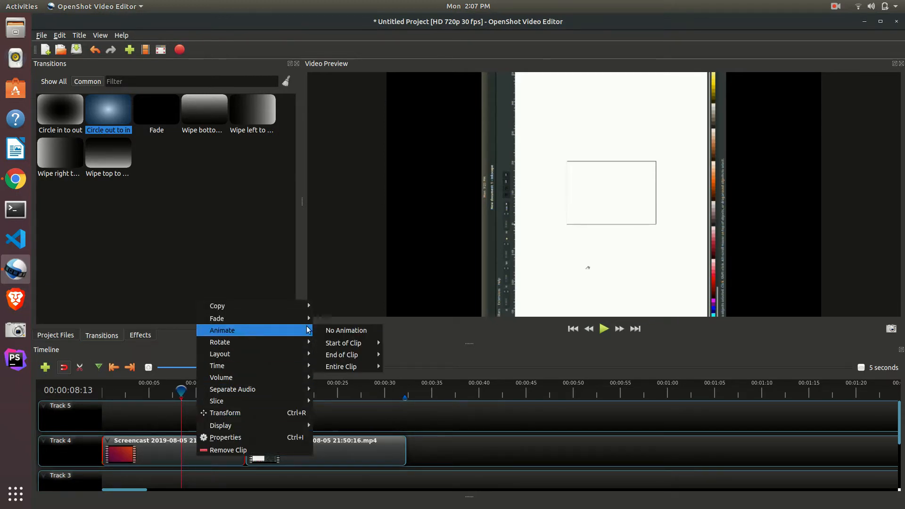
{"action": "mouse_move", "coordinate": [365, 346]}
{"action": "mouse_move", "coordinate": [439, 349]}
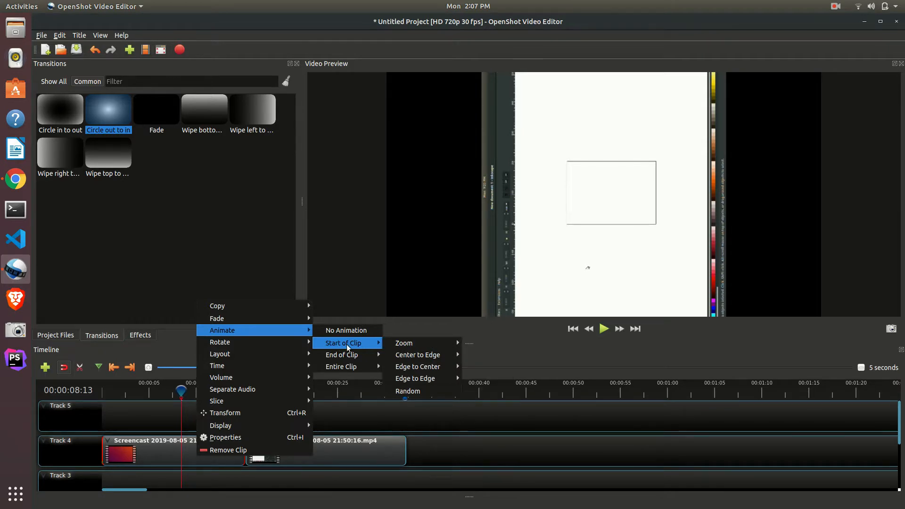
{"action": "mouse_move", "coordinate": [359, 369]}
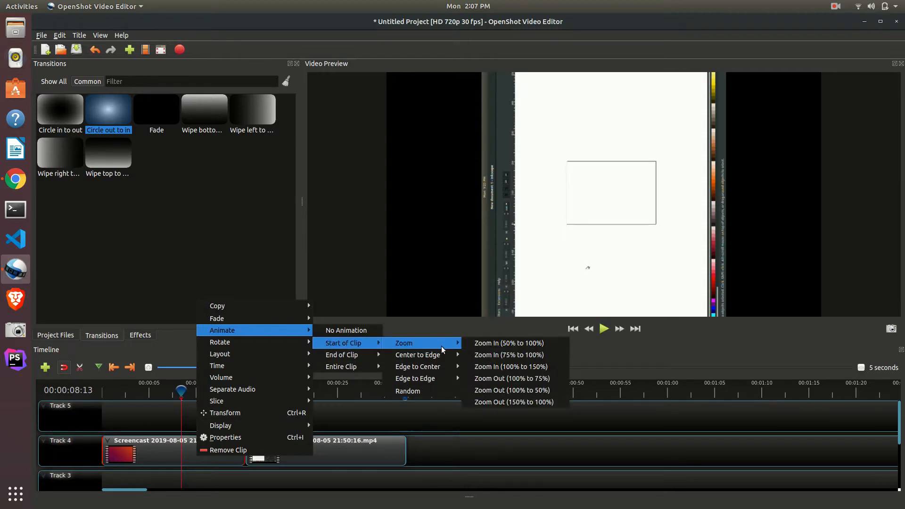
{"action": "left_click", "coordinate": [491, 342]}
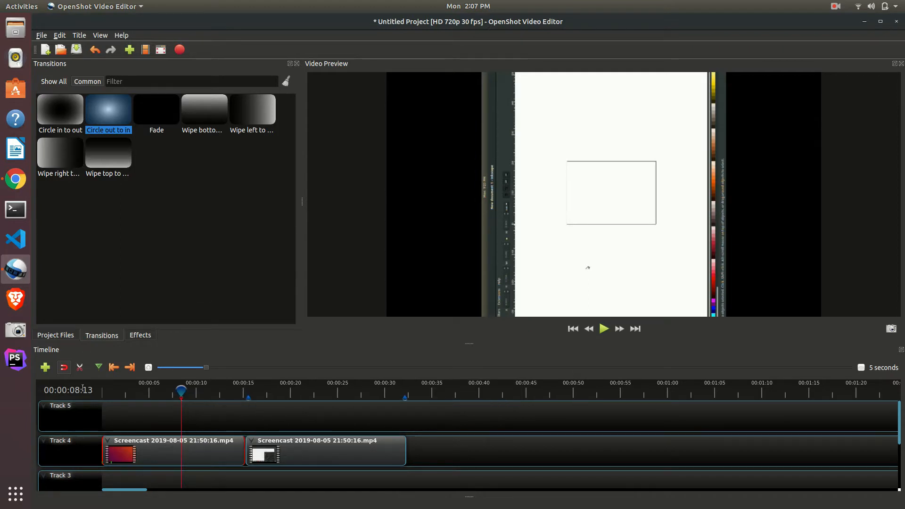
Play the first couple of seconds of the timeline to preview the zoom animation.
{"action": "left_click", "coordinate": [99, 395]}
{"action": "key", "text": "space"}
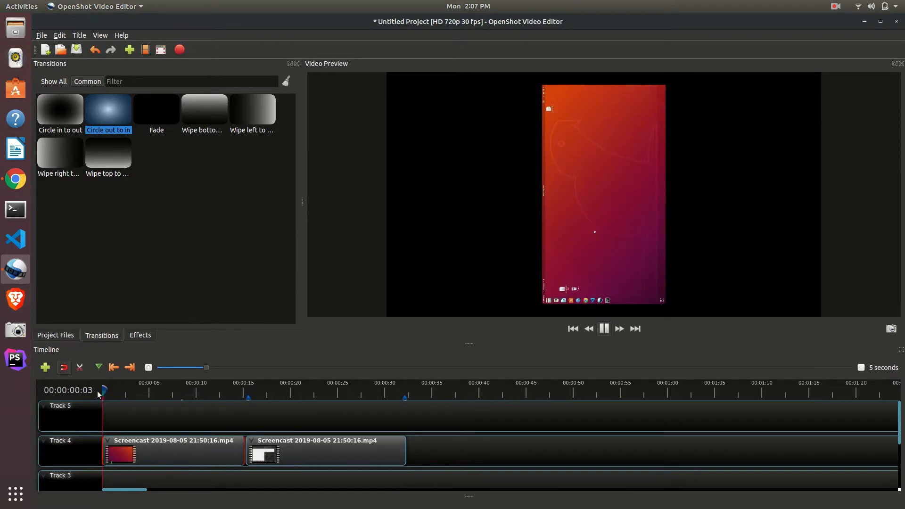
{"action": "key", "text": "space"}
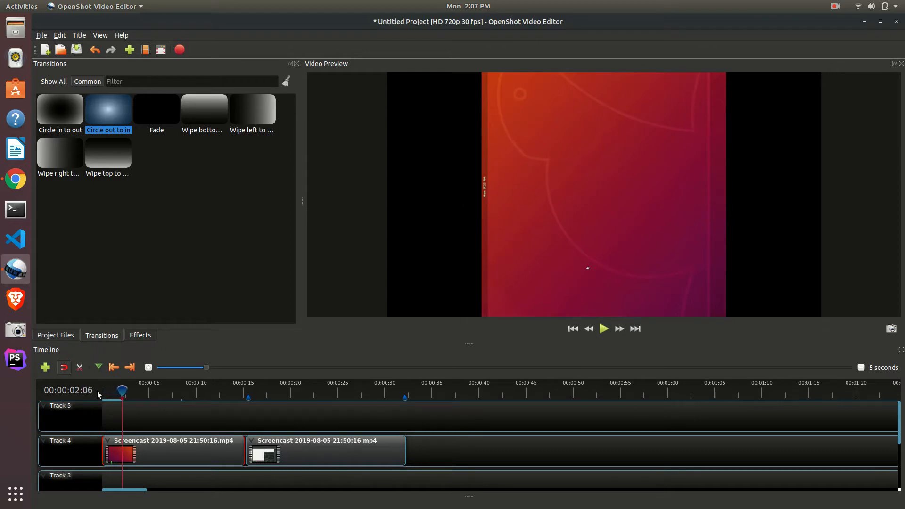
Reset the first Track 4 clip to No Animation and No Rotation.
{"action": "right_click", "coordinate": [153, 457]}
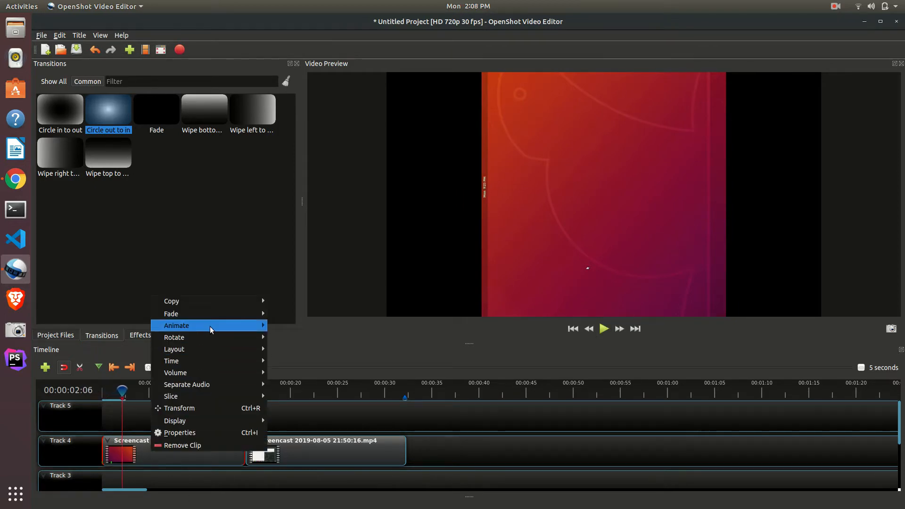
{"action": "mouse_move", "coordinate": [216, 327]}
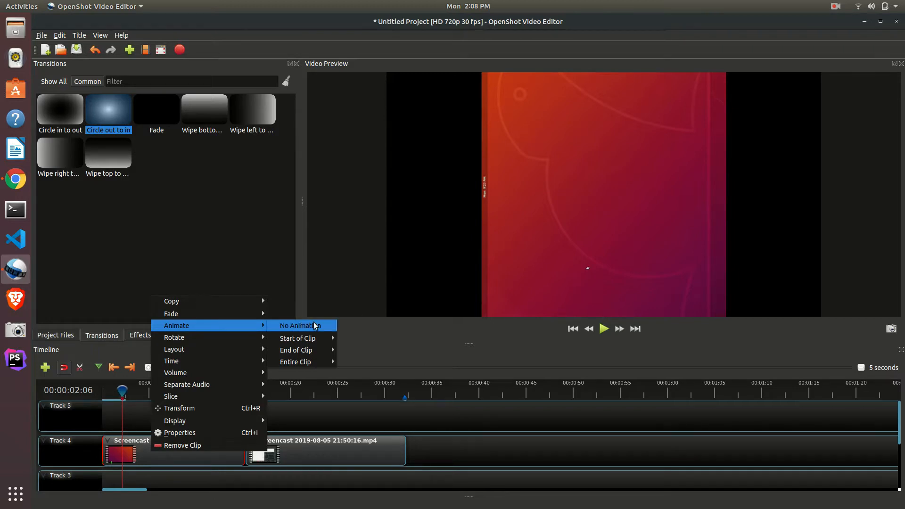
{"action": "left_click", "coordinate": [315, 326]}
{"action": "right_click", "coordinate": [193, 450]}
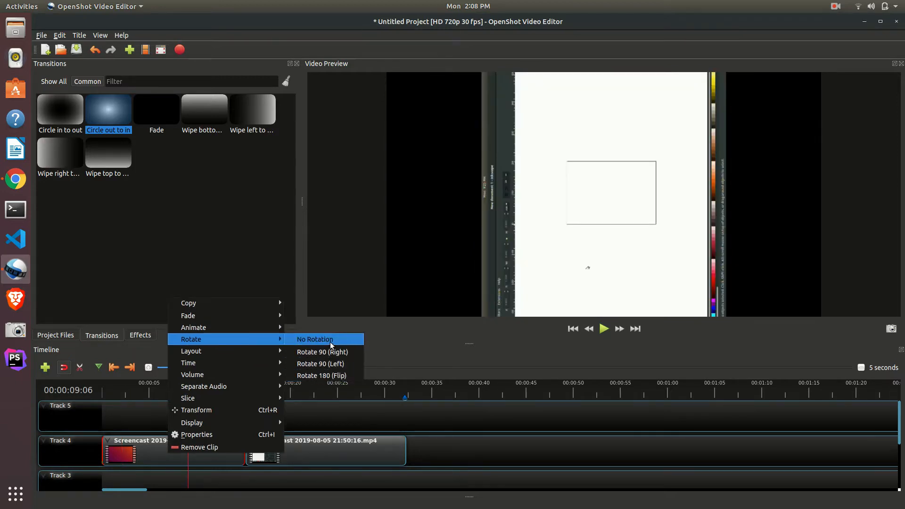
{"action": "left_click", "coordinate": [330, 340]}
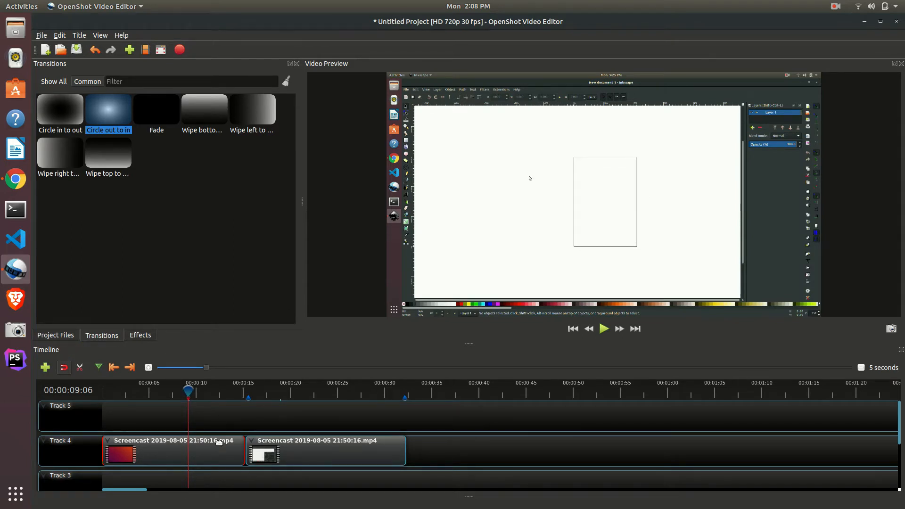
In the first clip's properties, set Scale X to about 0.53, Scale Y to about 0.51 and Shear X to about 0.04.
{"action": "right_click", "coordinate": [168, 452]}
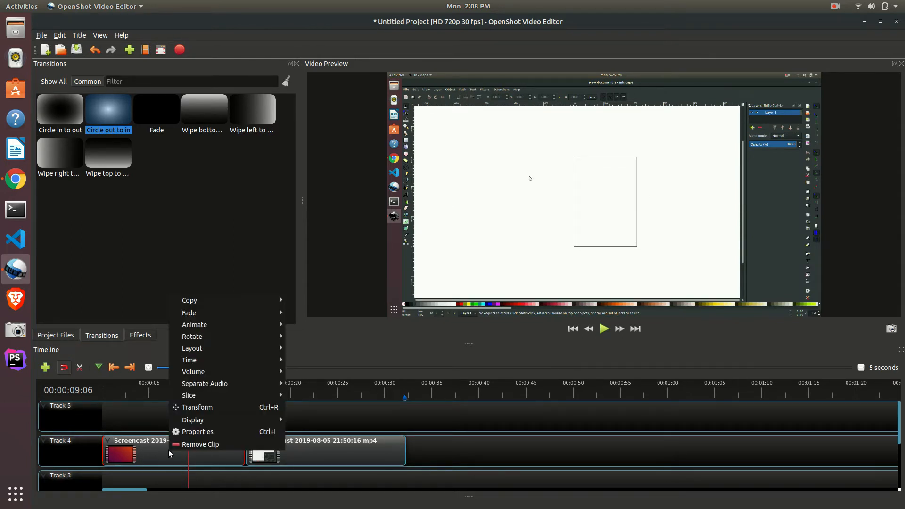
{"action": "left_click", "coordinate": [198, 432]}
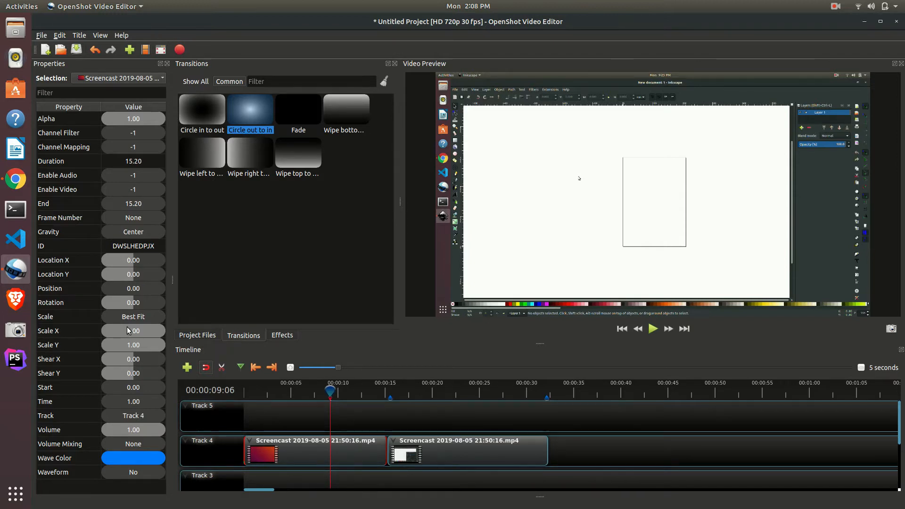
{"action": "left_click_drag", "start_coordinate": [151, 331], "coordinate": [135, 356]}
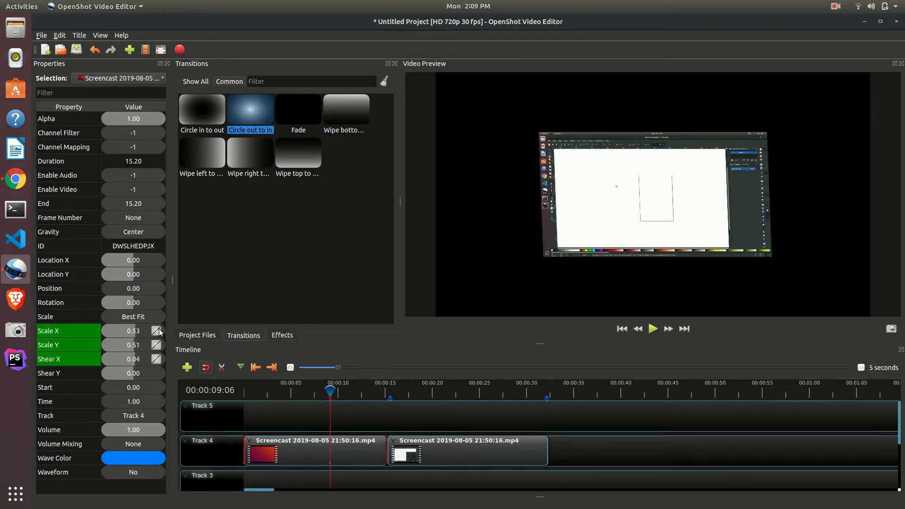
Rotate the first clip to about -34.16 and shift it to about Location X 0.02 and Location Y 0.23.
{"action": "left_click_drag", "start_coordinate": [126, 302], "coordinate": [131, 305]}
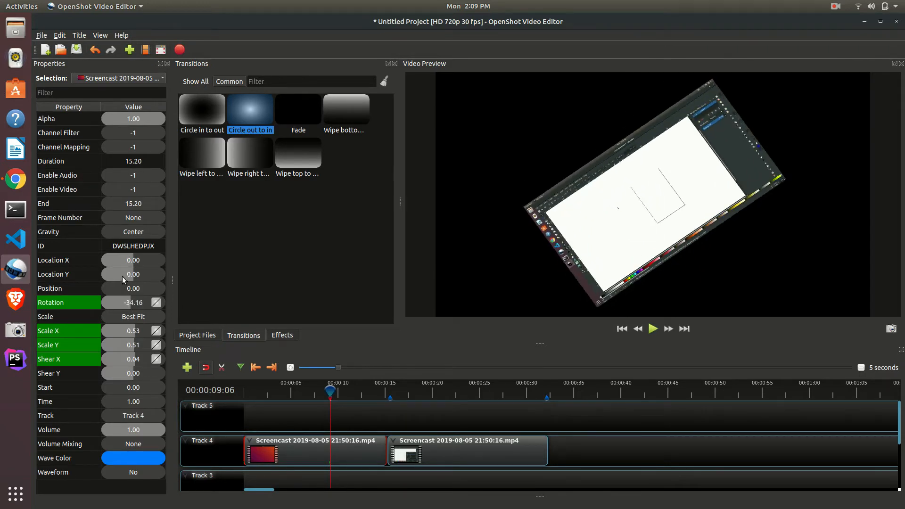
{"action": "left_click_drag", "start_coordinate": [122, 274], "coordinate": [139, 260]}
{"action": "left_click", "coordinate": [136, 259]}
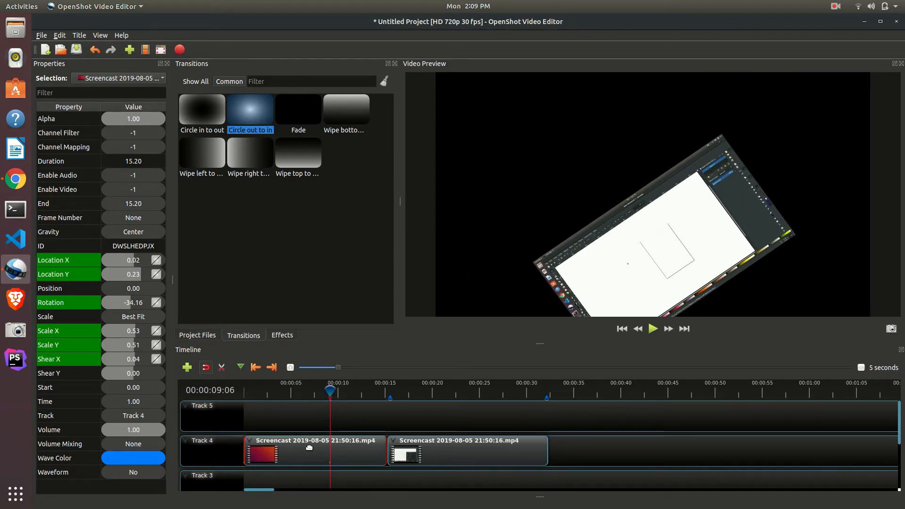
Separate the first Track 4 clip's audio into a single clip with all channels.
{"action": "right_click", "coordinate": [309, 448]}
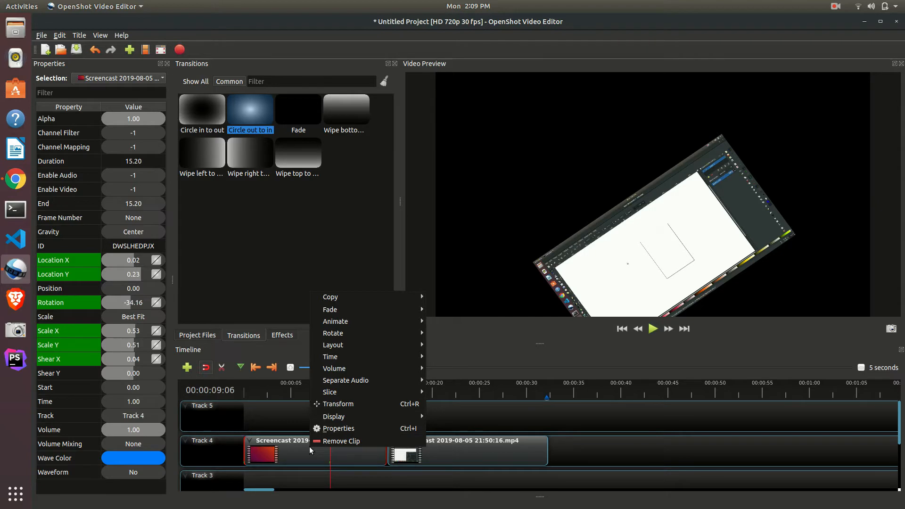
{"action": "mouse_move", "coordinate": [376, 381]}
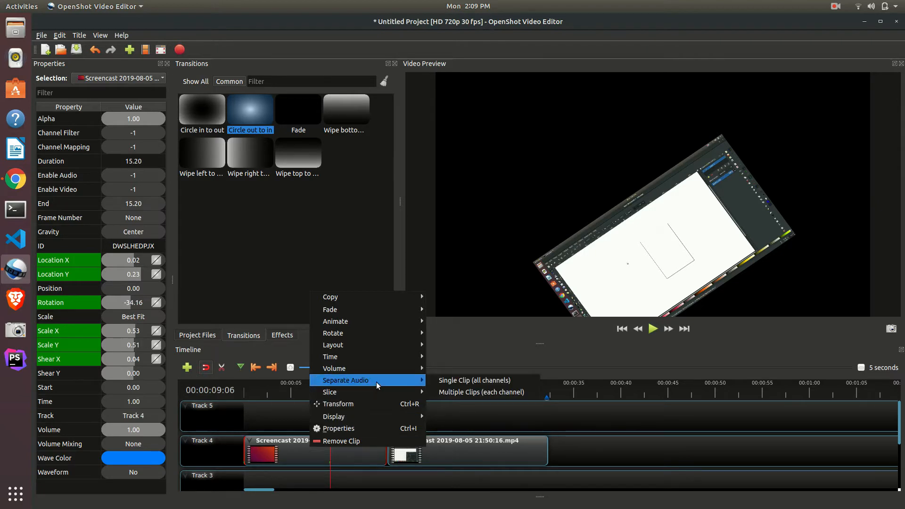
{"action": "left_click", "coordinate": [467, 381]}
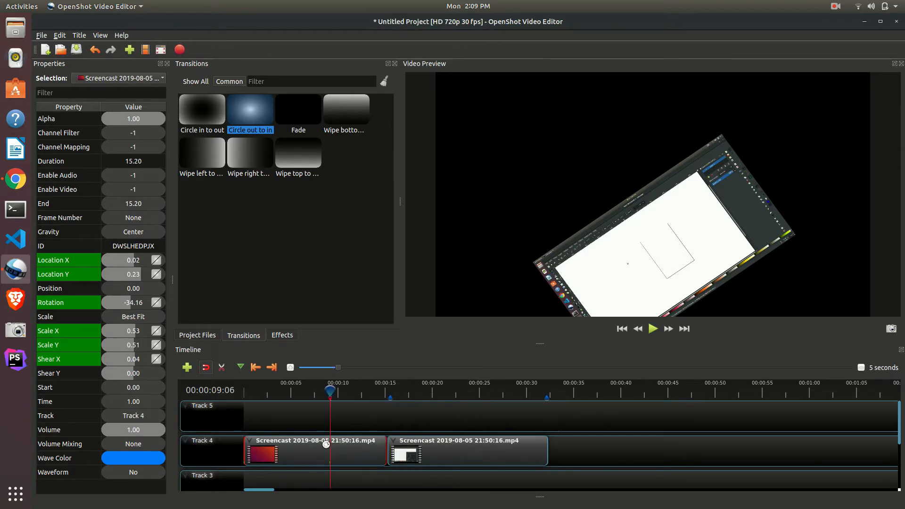
Delete the separated audio clip from Track 3 and close the clip properties.
{"action": "left_click", "coordinate": [304, 427]}
{"action": "left_click", "coordinate": [308, 482]}
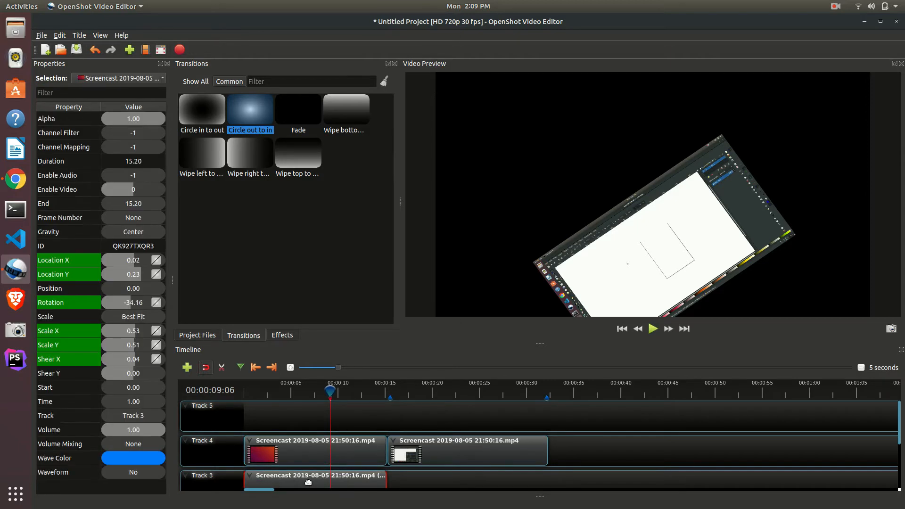
{"action": "key", "text": "Delete"}
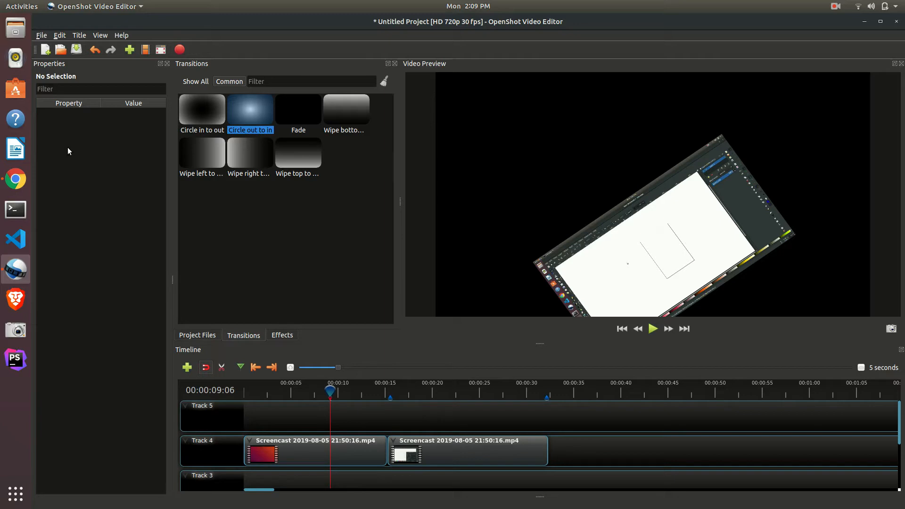
{"action": "left_click", "coordinate": [167, 63]}
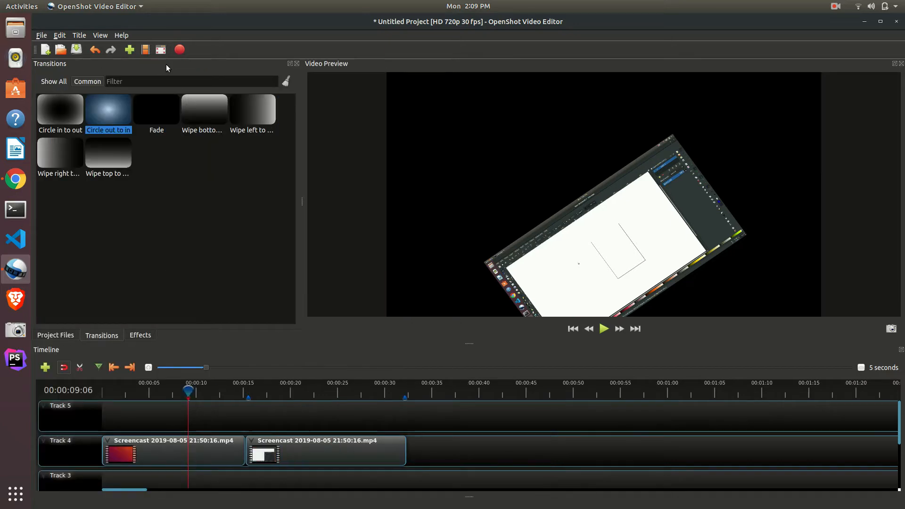
Add the project file JJD - Adventure [NCS Release].mp3 to Track 3, starting at the beginning of the timeline.
{"action": "left_click", "coordinate": [50, 84]}
{"action": "left_click", "coordinate": [55, 338]}
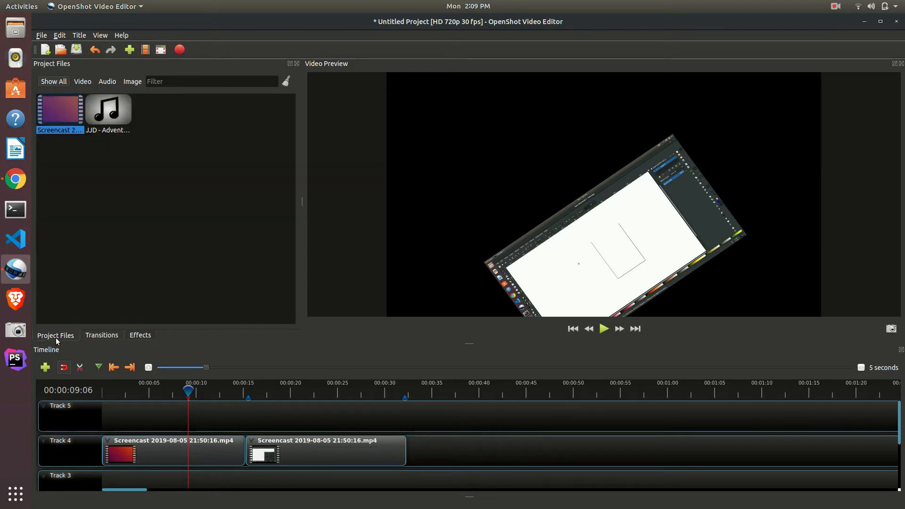
{"action": "left_click", "coordinate": [113, 103]}
{"action": "left_click_drag", "start_coordinate": [118, 130], "coordinate": [80, 470]}
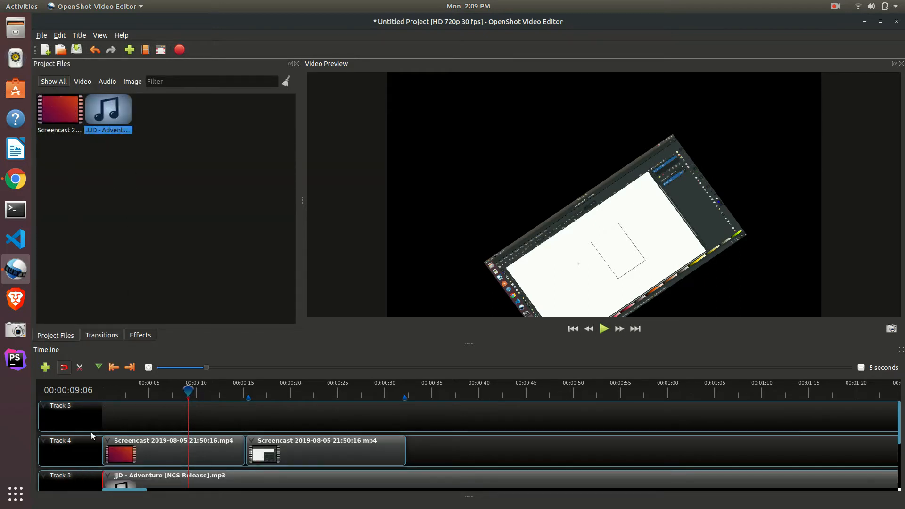
Cut the music on Track 3 at about 32 seconds, near the video's end, and delete the remainder.
{"action": "left_click", "coordinate": [79, 367]}
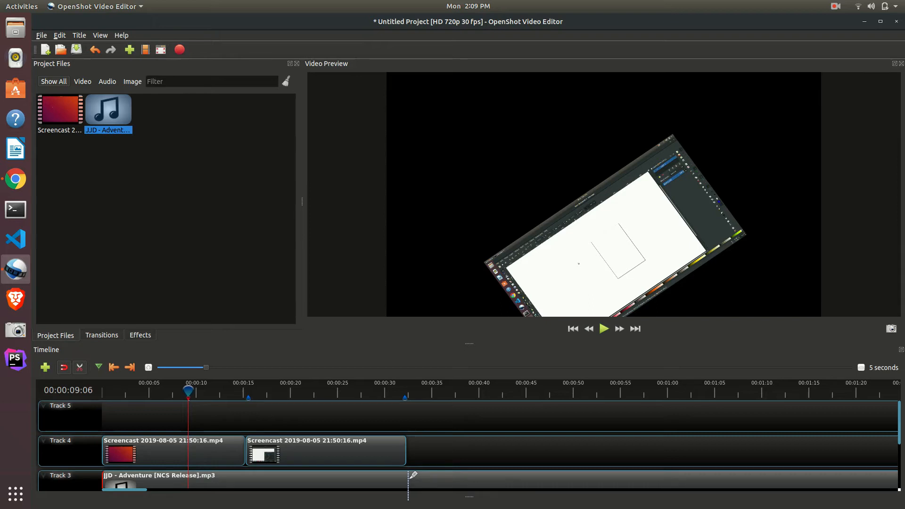
{"action": "left_click", "coordinate": [409, 476]}
{"action": "left_click", "coordinate": [78, 368]}
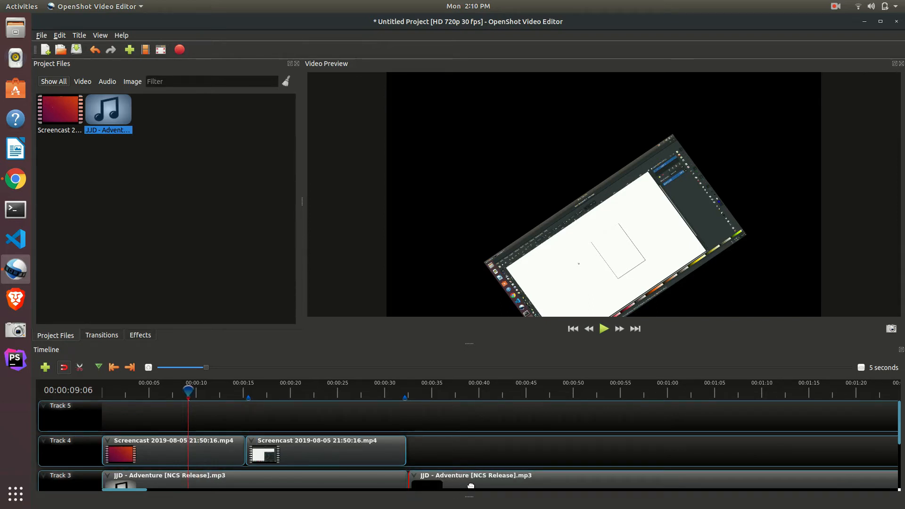
{"action": "key", "text": "Delete"}
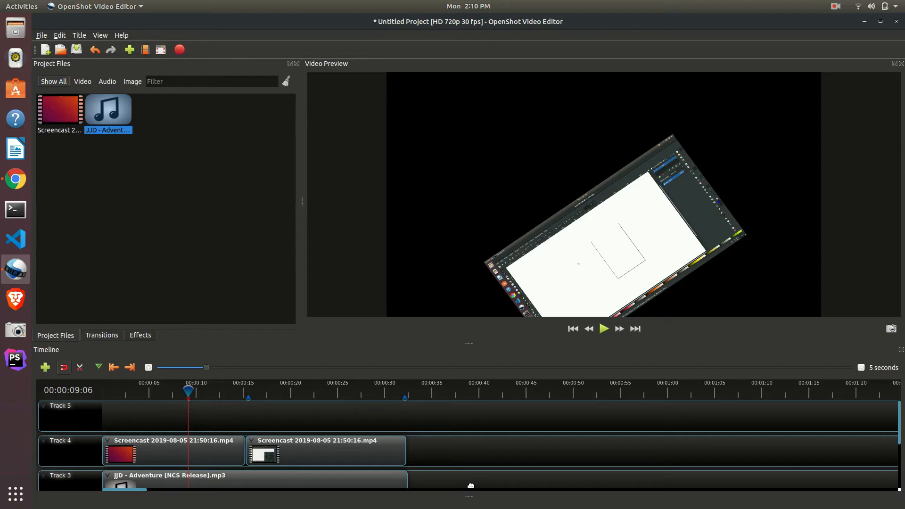
Open the video export settings and name the output file video 1.
{"action": "left_click", "coordinate": [41, 36]}
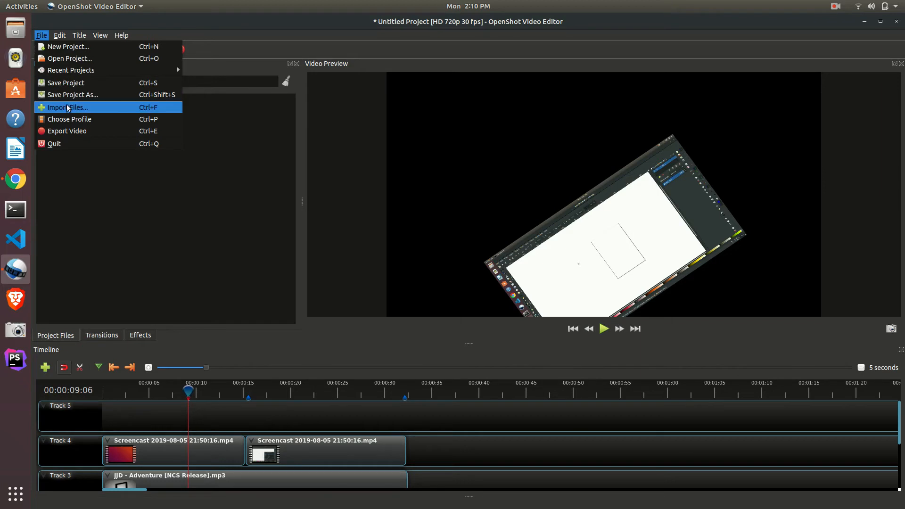
{"action": "left_click", "coordinate": [78, 131]}
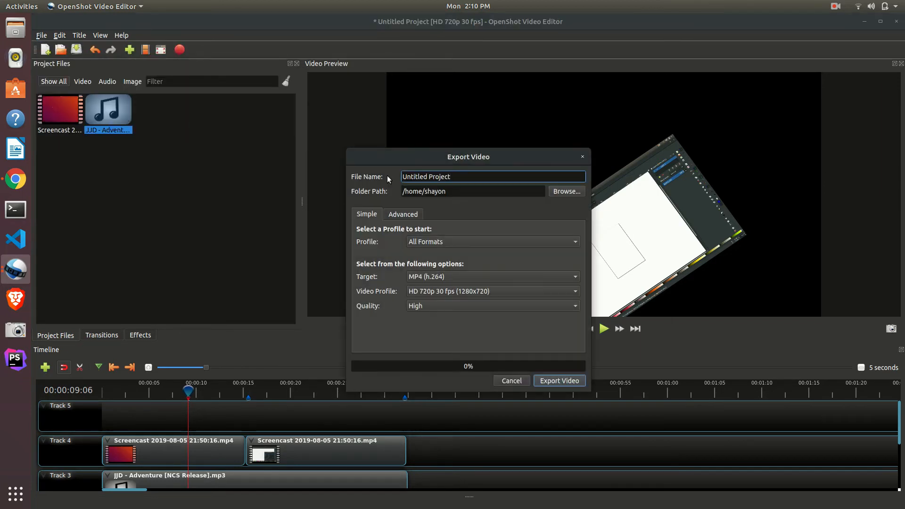
{"action": "left_click_drag", "start_coordinate": [433, 170], "coordinate": [353, 171]}
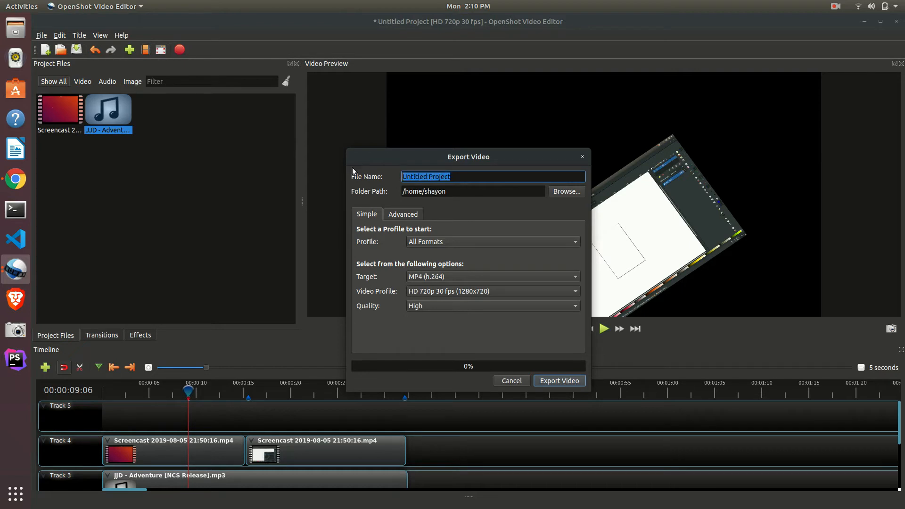
{"action": "type", "text": "video 1"}
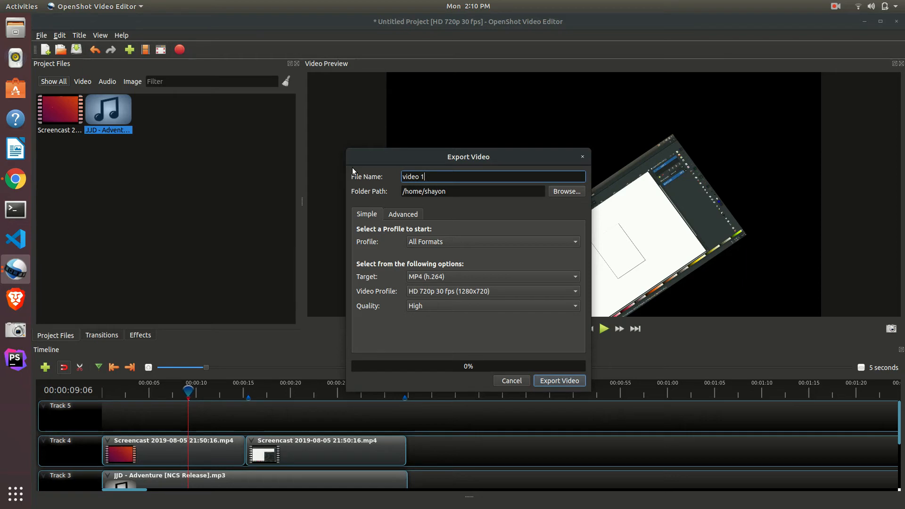
Set the export destination to the Desktop folder.
{"action": "left_click", "coordinate": [572, 192]}
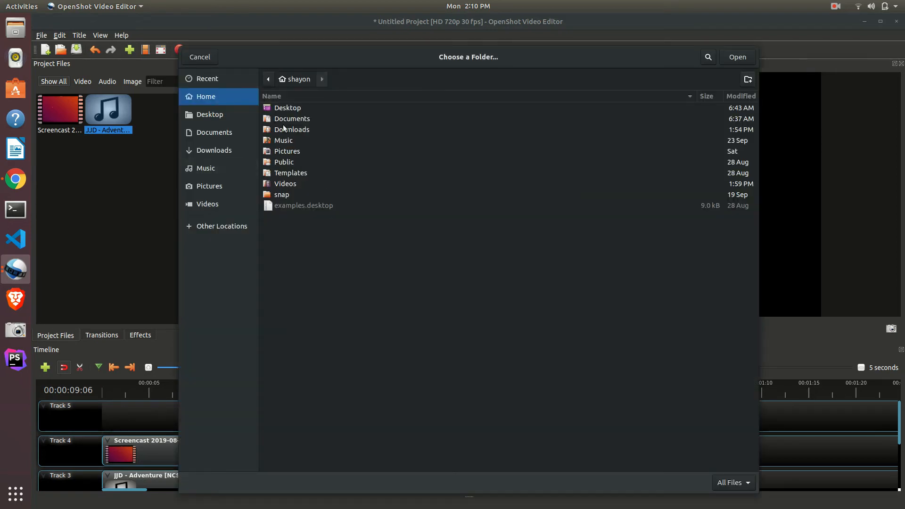
{"action": "left_click", "coordinate": [287, 109]}
{"action": "double_click", "coordinate": [287, 108]}
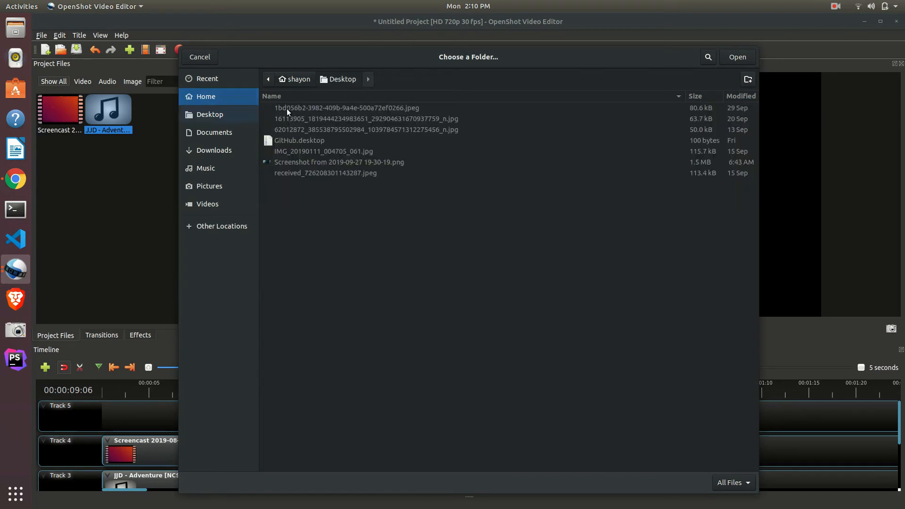
{"action": "left_click", "coordinate": [734, 58]}
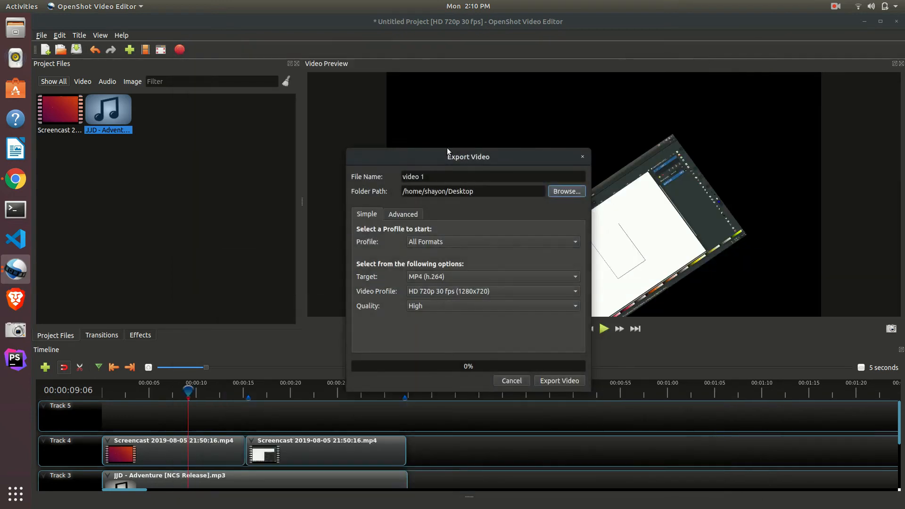
Set the video profile to HDV 1080 25p 1920x1080 and the export target to MP4 (h.264).
{"action": "left_click", "coordinate": [437, 293]}
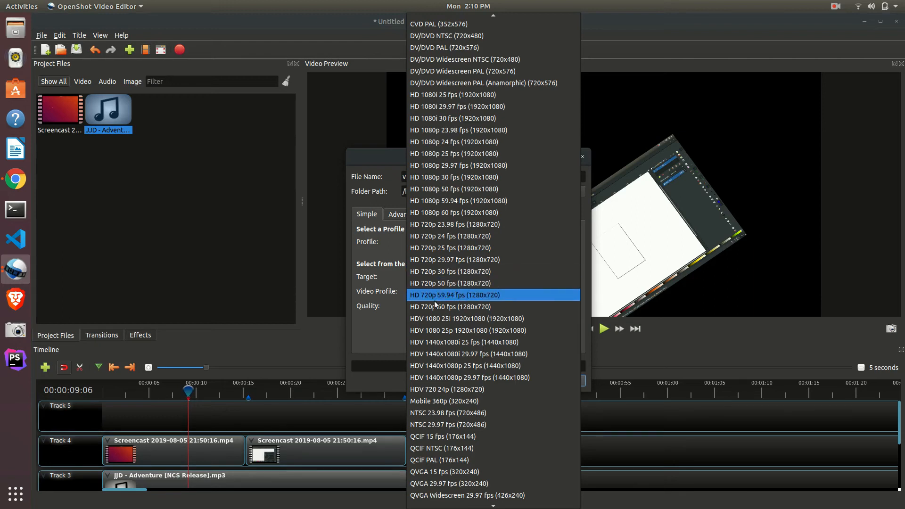
{"action": "left_click", "coordinate": [440, 329]}
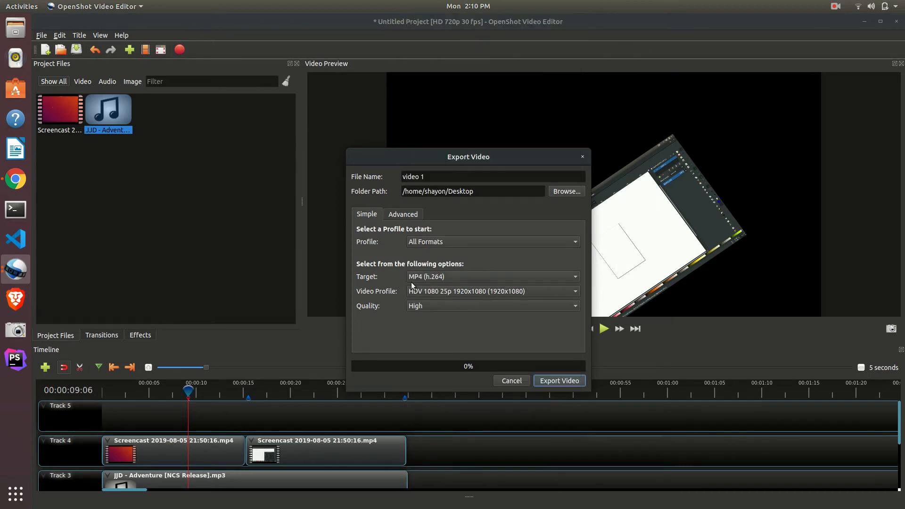
{"action": "left_click", "coordinate": [435, 279]}
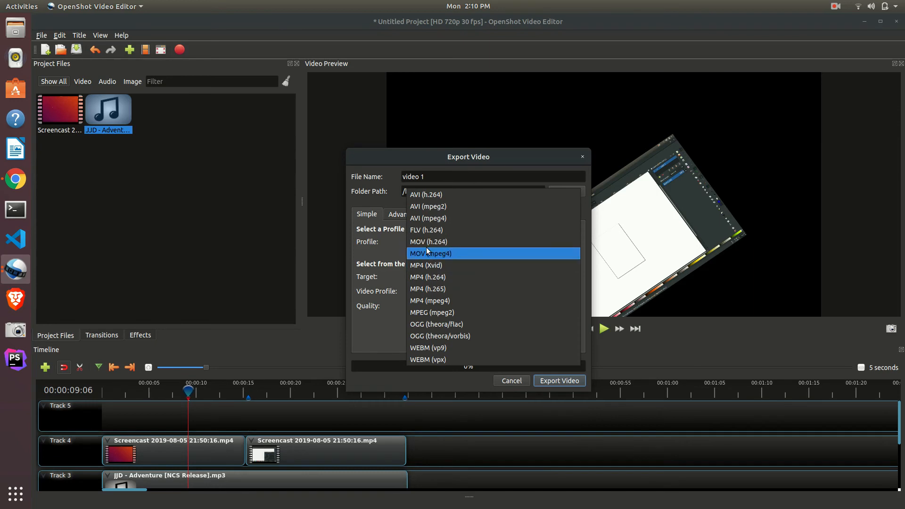
{"action": "left_click", "coordinate": [448, 277]}
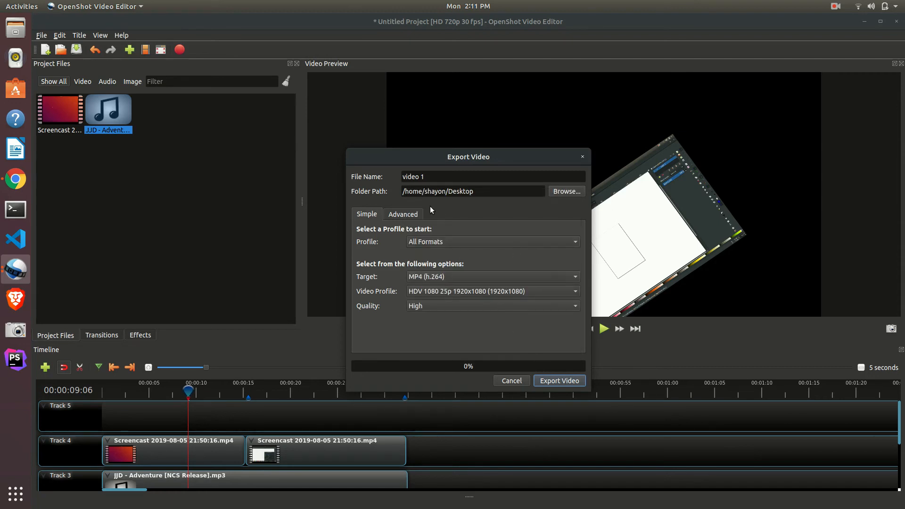
Review the advanced video settings and set the export quality to Med.
{"action": "left_click", "coordinate": [404, 213]}
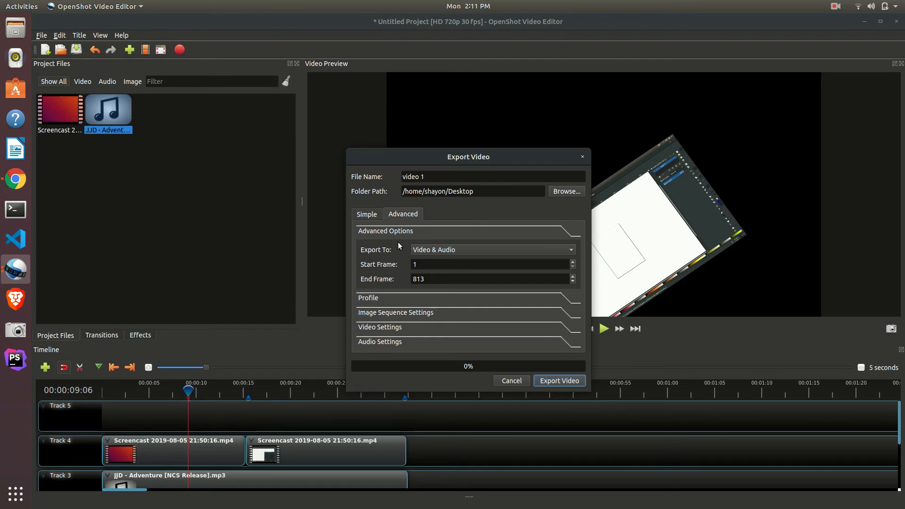
{"action": "left_click", "coordinate": [406, 323]}
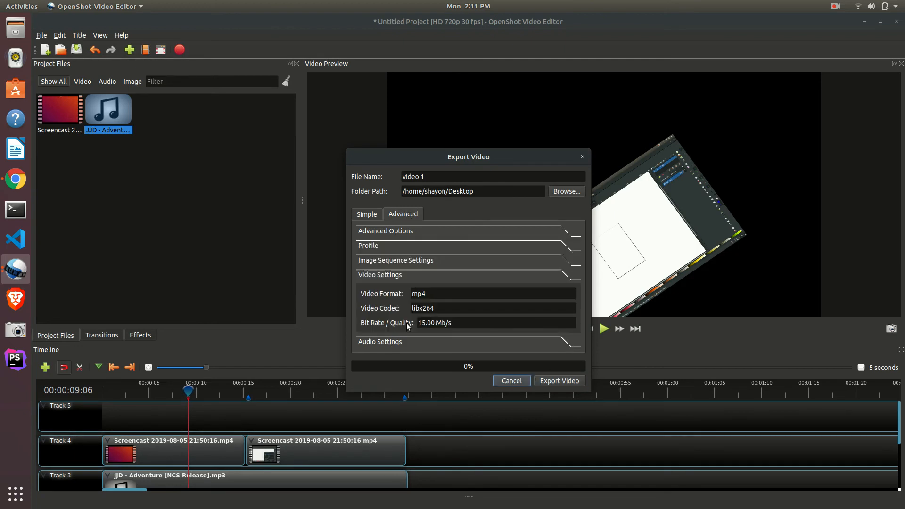
{"action": "left_click", "coordinate": [370, 215]}
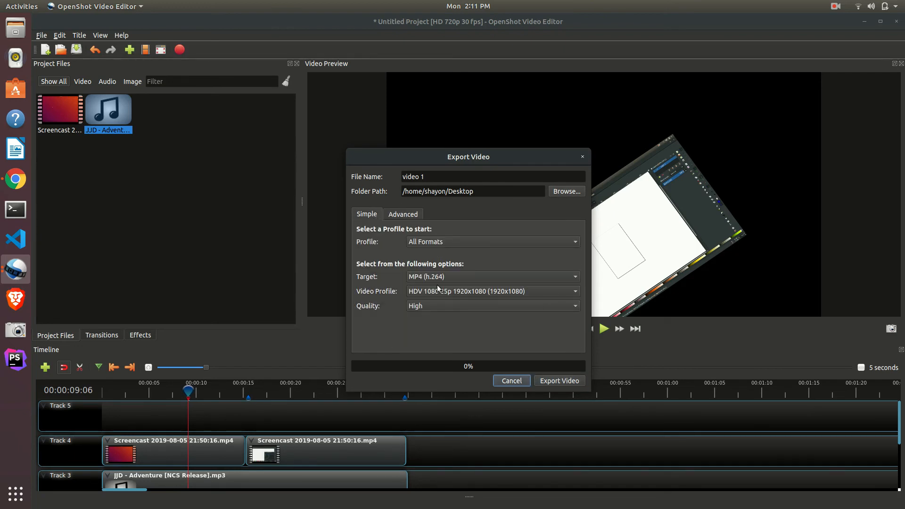
{"action": "left_click", "coordinate": [430, 310]}
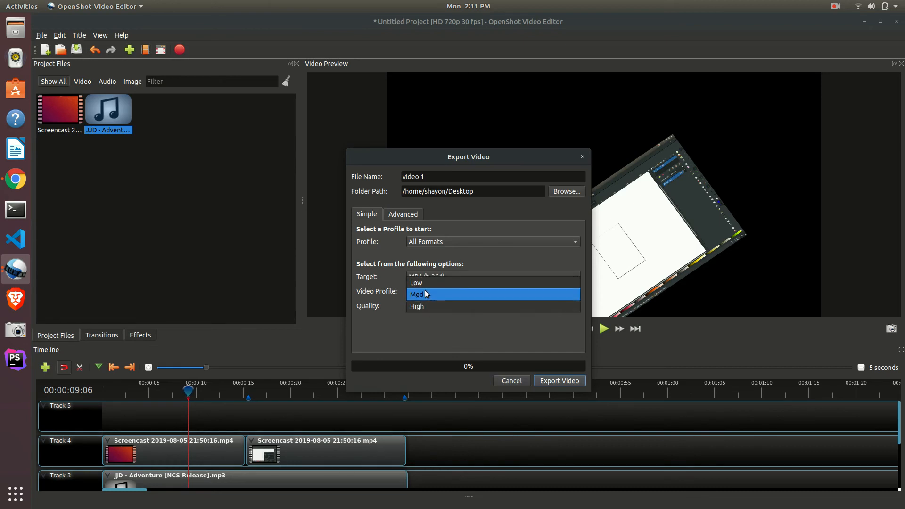
{"action": "left_click", "coordinate": [425, 290]}
Set the bit rate in the advanced video settings to 2 Mb/s.
{"action": "left_click", "coordinate": [412, 214]}
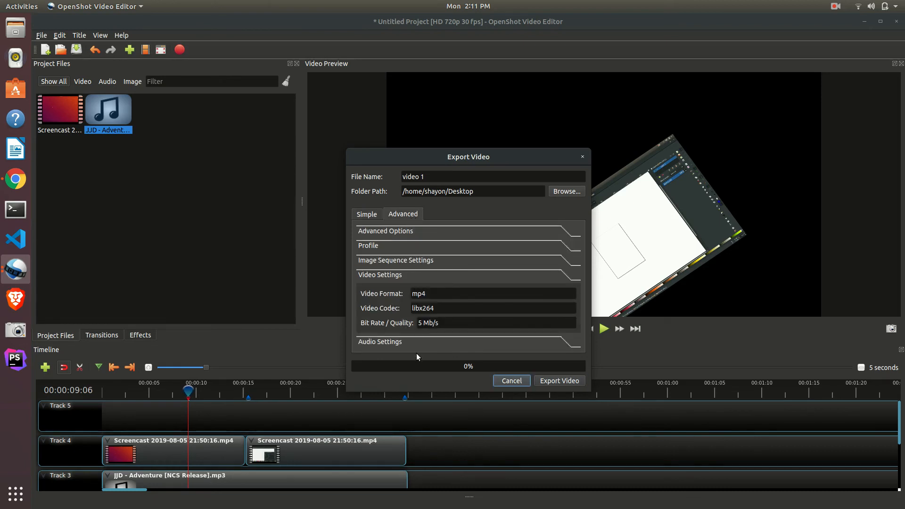
{"action": "double_click", "coordinate": [421, 323]}
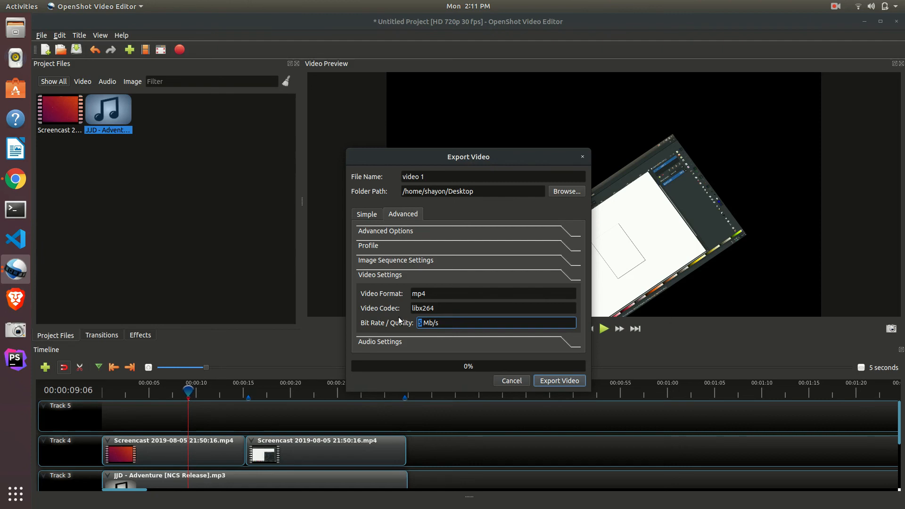
{"action": "type", "text": "2"}
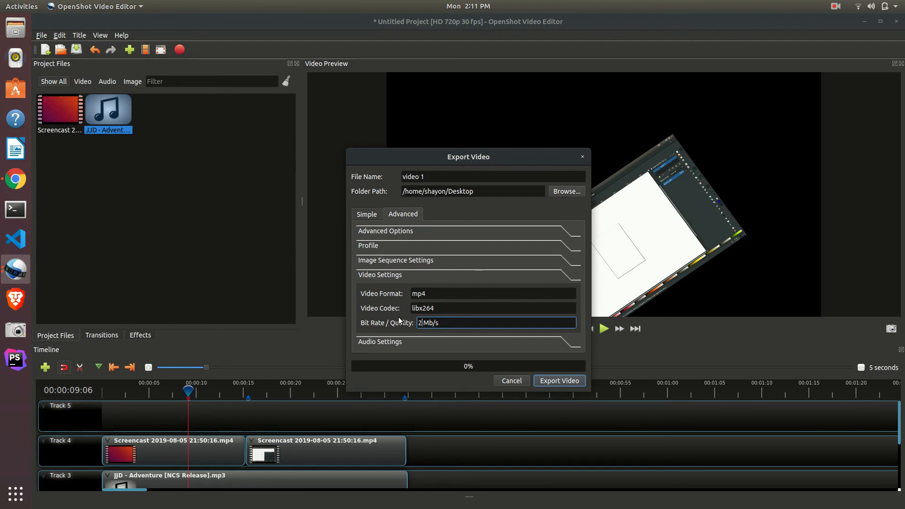
Start exporting the video and cancel the export while it is running.
{"action": "left_click", "coordinate": [555, 384]}
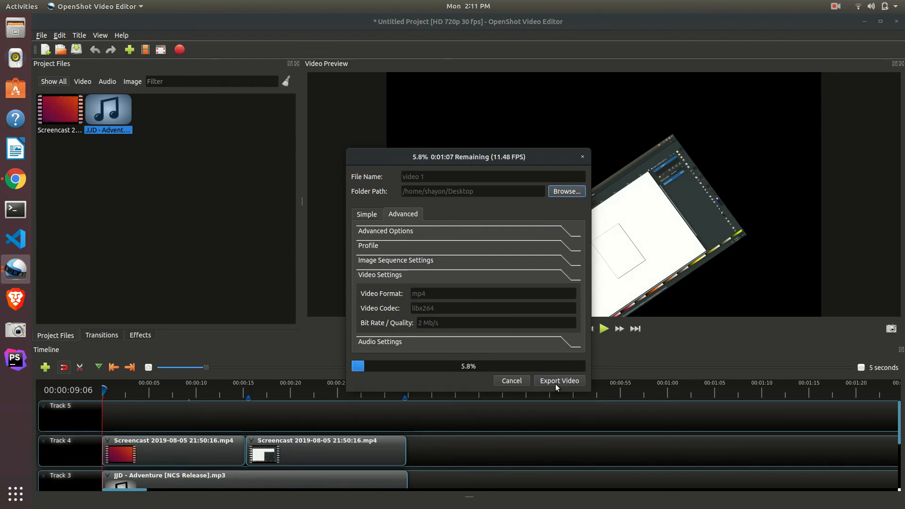
{"action": "left_click", "coordinate": [513, 378]}
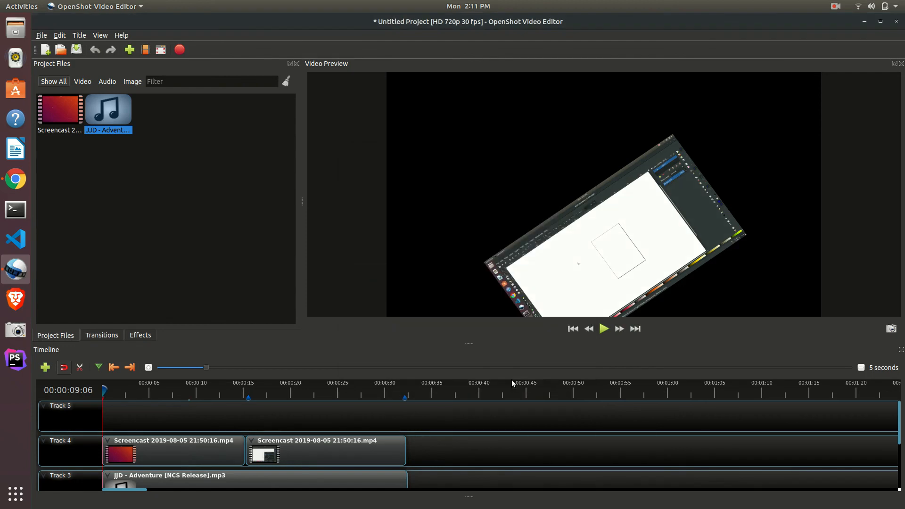